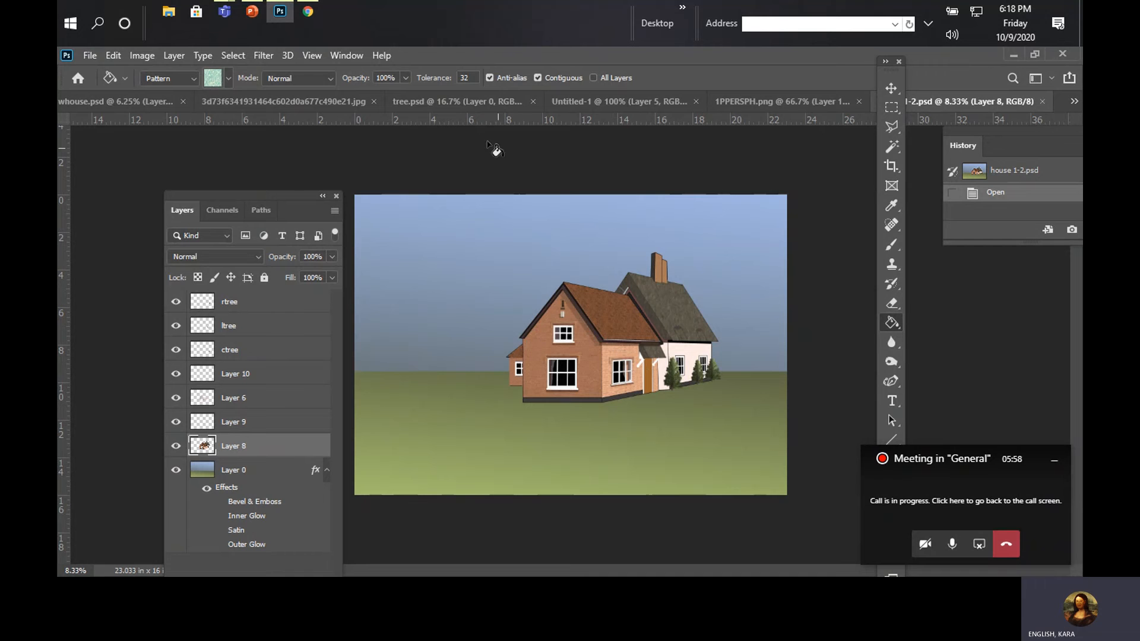
# Step: Examine the brick wall, brown roof and grey roof textures of the house at 100% zoom
pyautogui.click(317, 55)
pyautogui.click(350, 238)
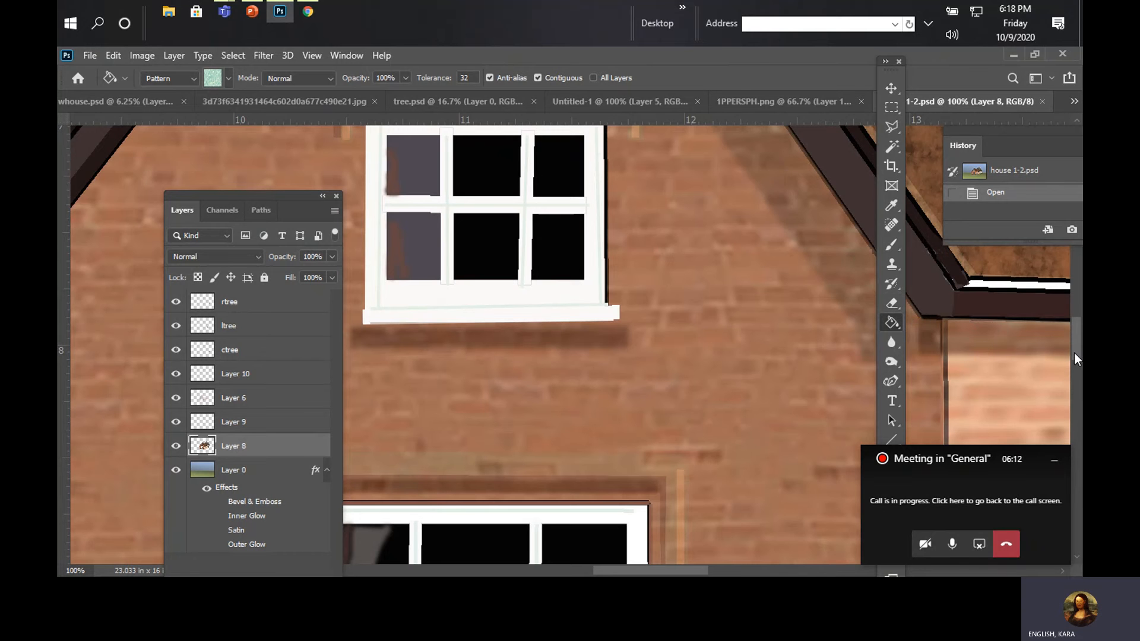
pyautogui.moveTo(1074, 346); pyautogui.dragTo(1071, 290)
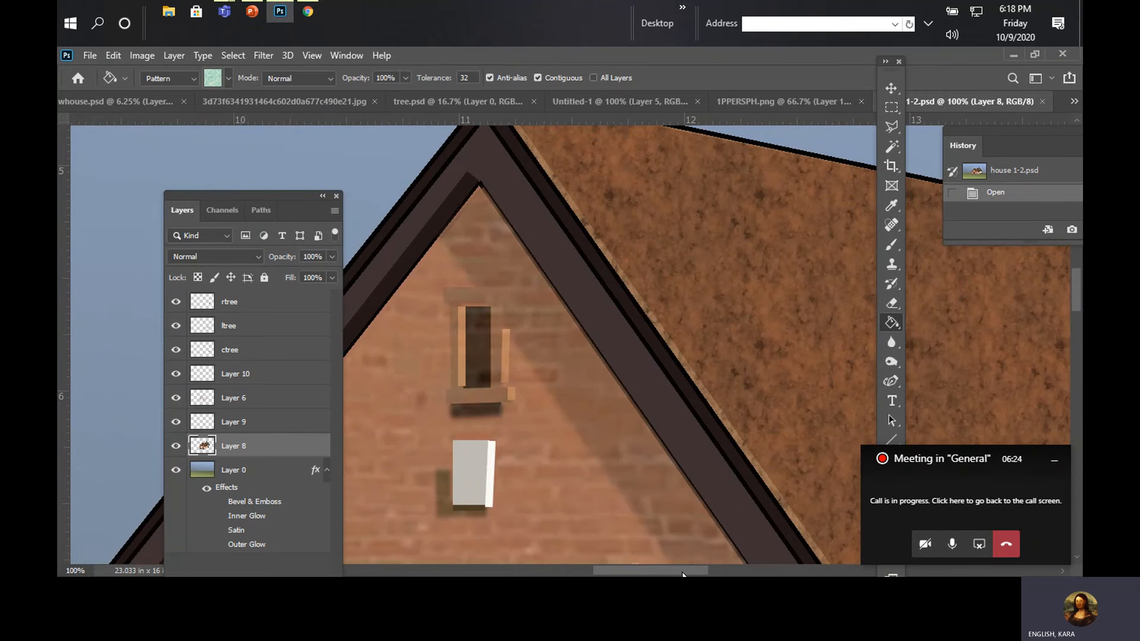
pyautogui.moveTo(684, 571); pyautogui.dragTo(757, 571)
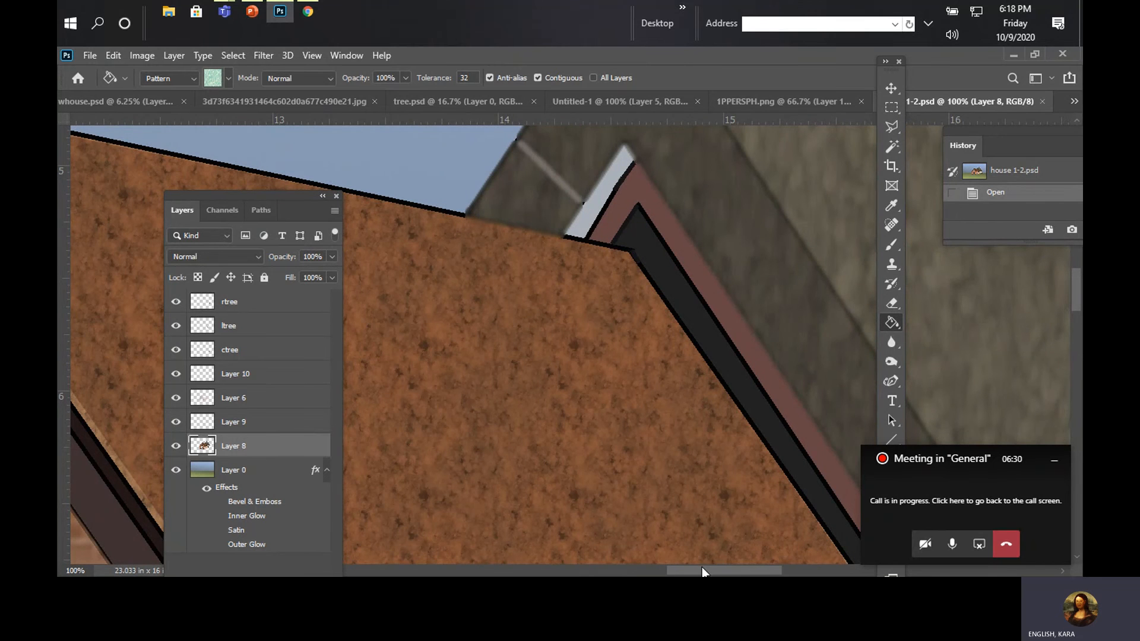
pyautogui.moveTo(702, 570); pyautogui.dragTo(627, 570)
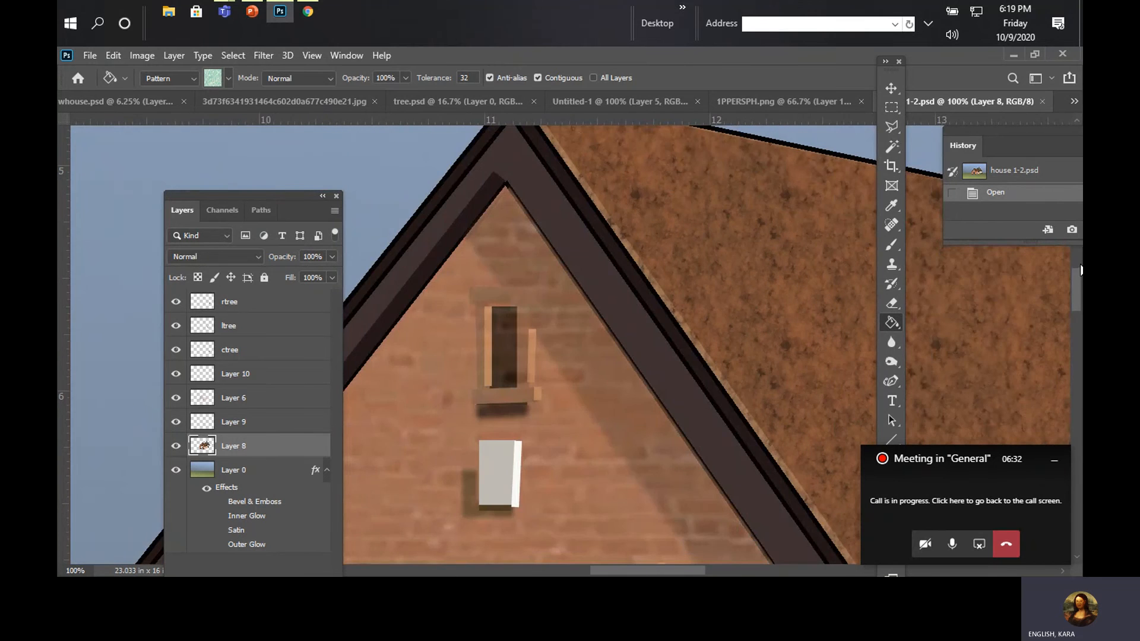
pyautogui.moveTo(1081, 279); pyautogui.dragTo(1081, 322)
pyautogui.moveTo(686, 571); pyautogui.dragTo(841, 571)
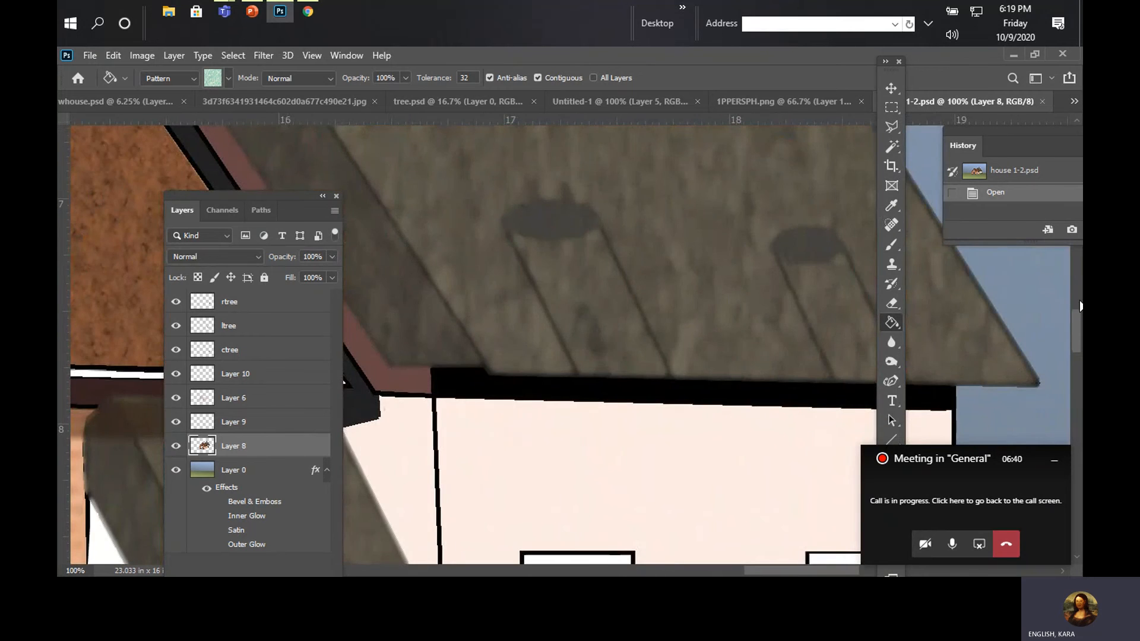
pyautogui.moveTo(1081, 328); pyautogui.dragTo(1067, 304)
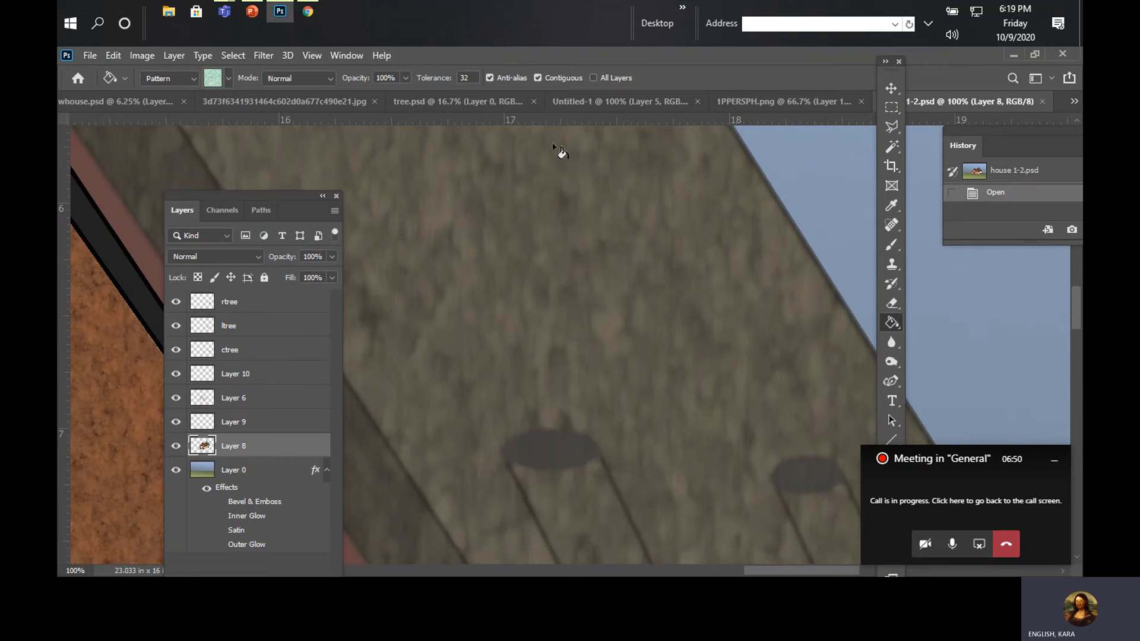
# Step: Look through the open perspective drawing, tree and haunted house photo documents, ending on hallowhouse.psd
pyautogui.click(736, 105)
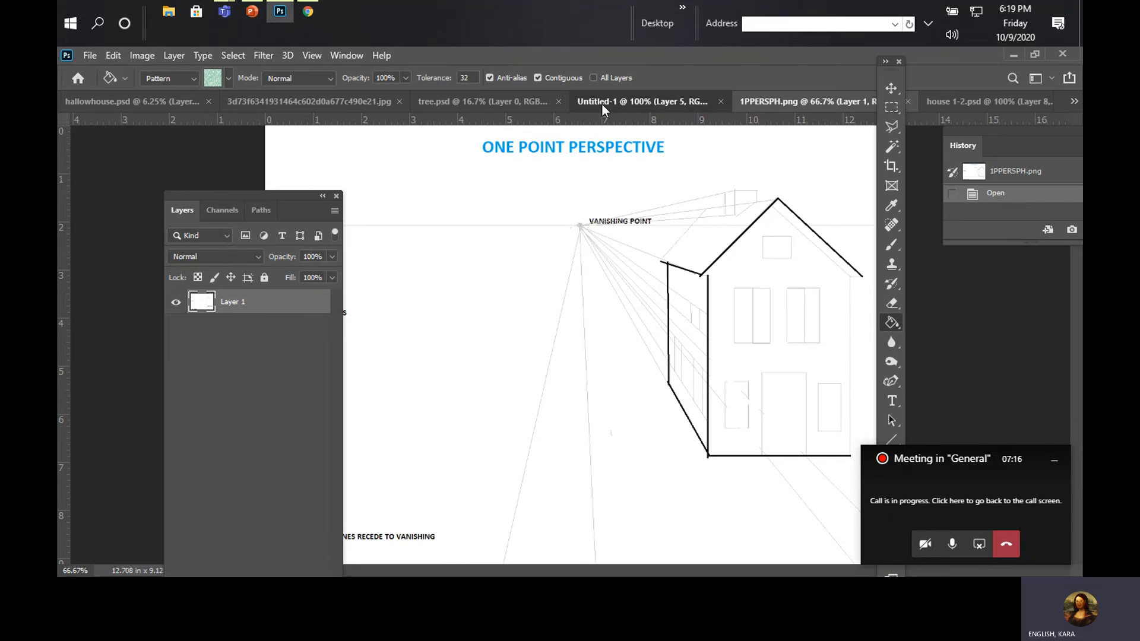
pyautogui.click(482, 101)
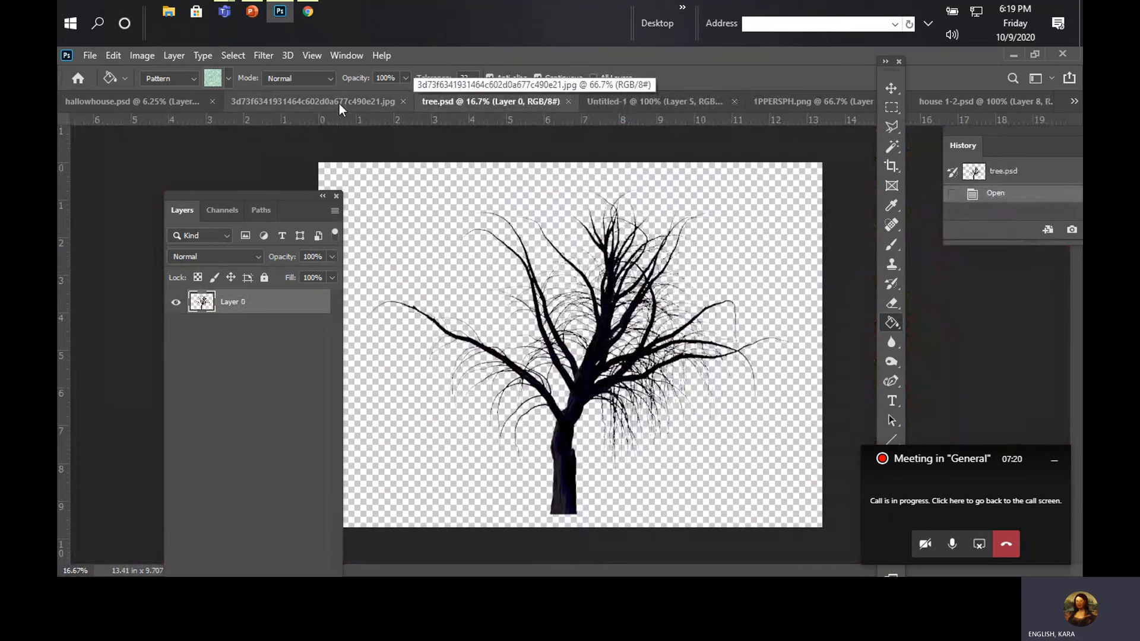
pyautogui.click(340, 102)
pyautogui.click(503, 336)
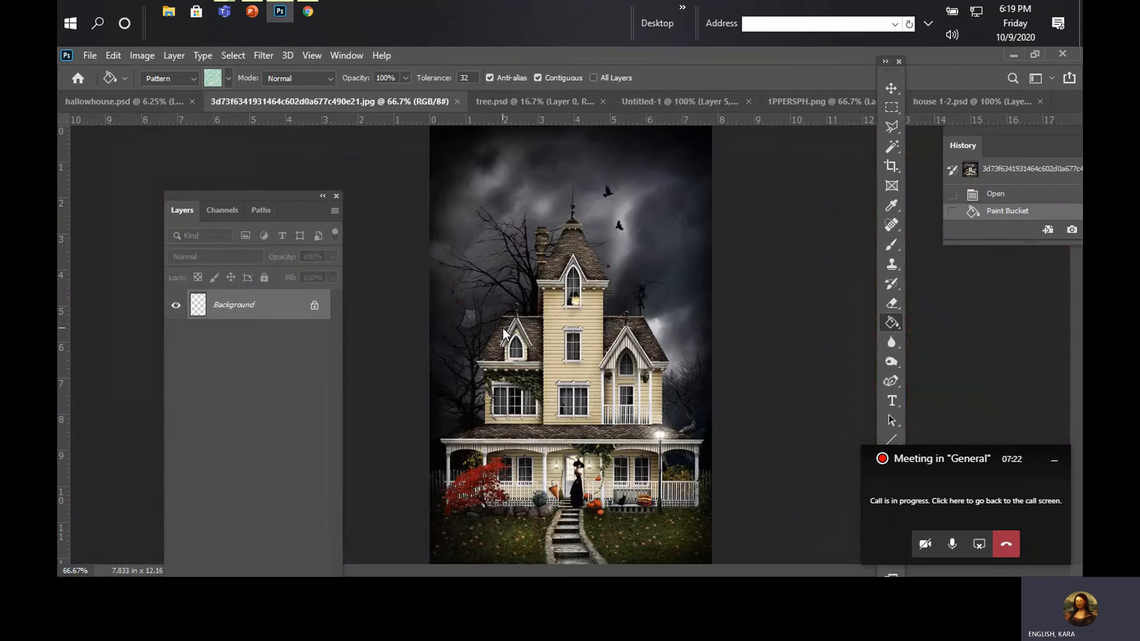
pyautogui.click(114, 55)
pyautogui.click(153, 70)
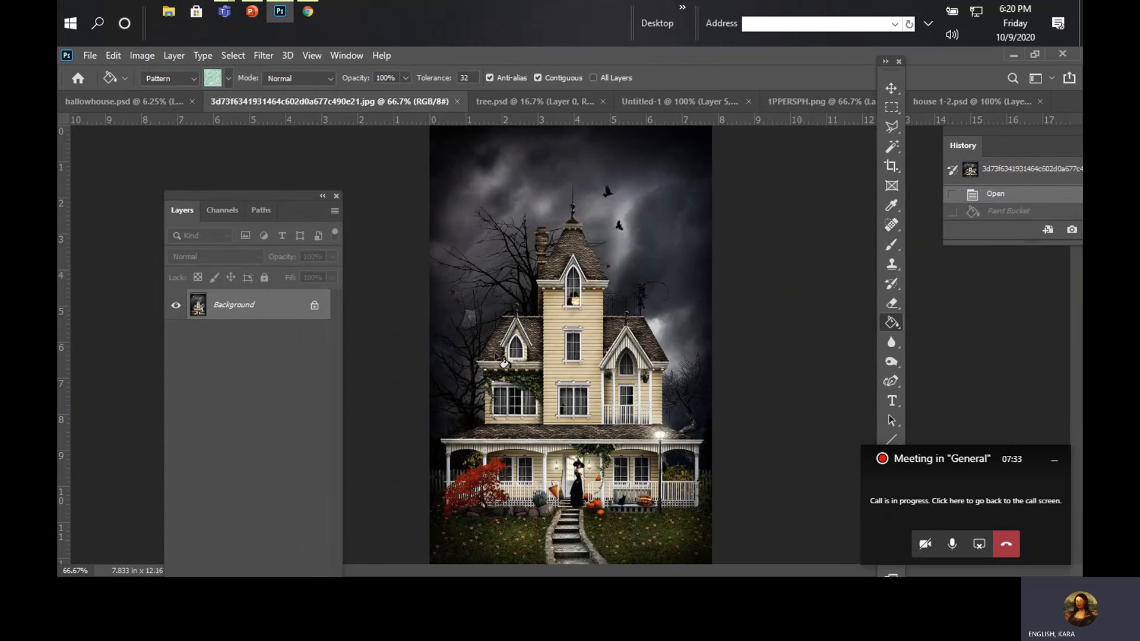
pyautogui.click(130, 99)
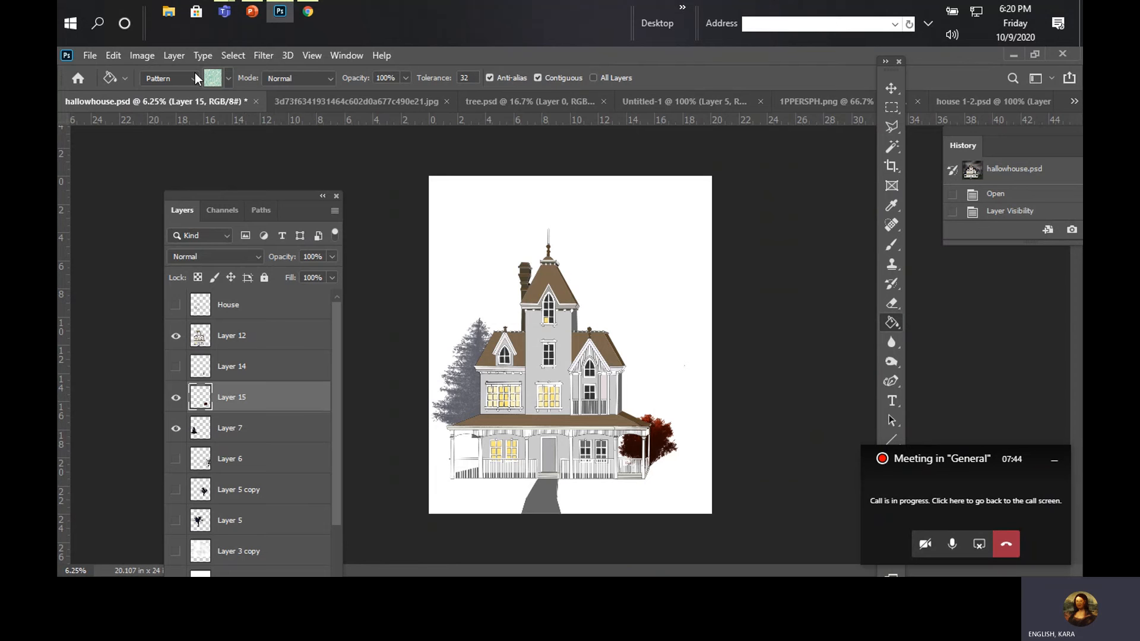
# Step: Browse the texture folder for images, and open the board textures JPG from the OneDrive Desktop folder
pyautogui.click(88, 56)
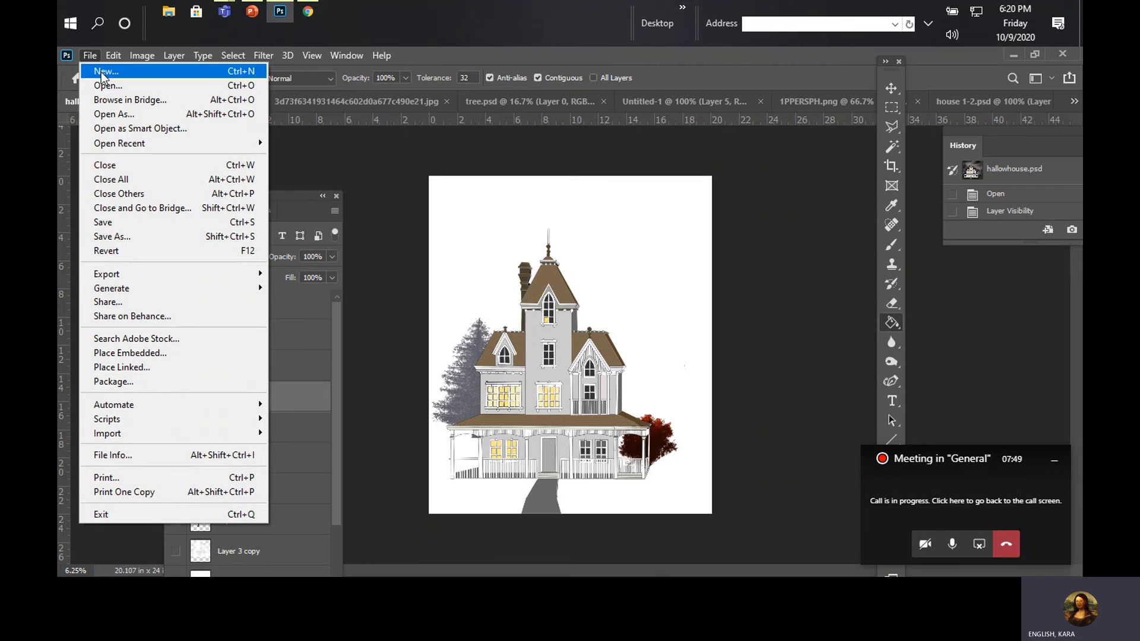
pyautogui.click(99, 87)
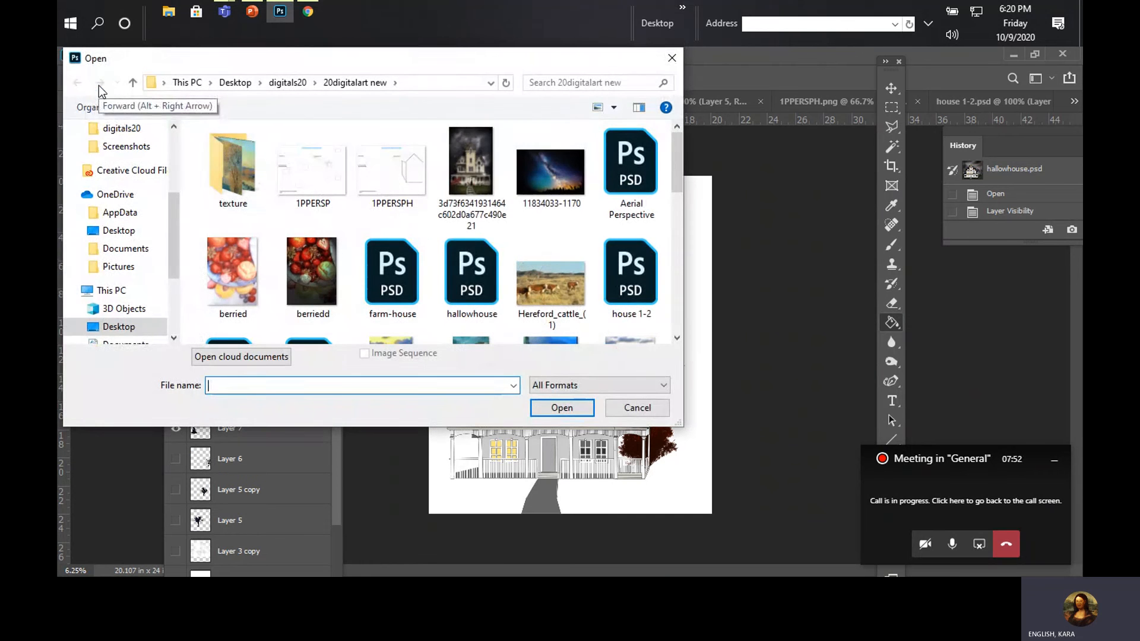
pyautogui.click(230, 164)
pyautogui.doubleClick(230, 165)
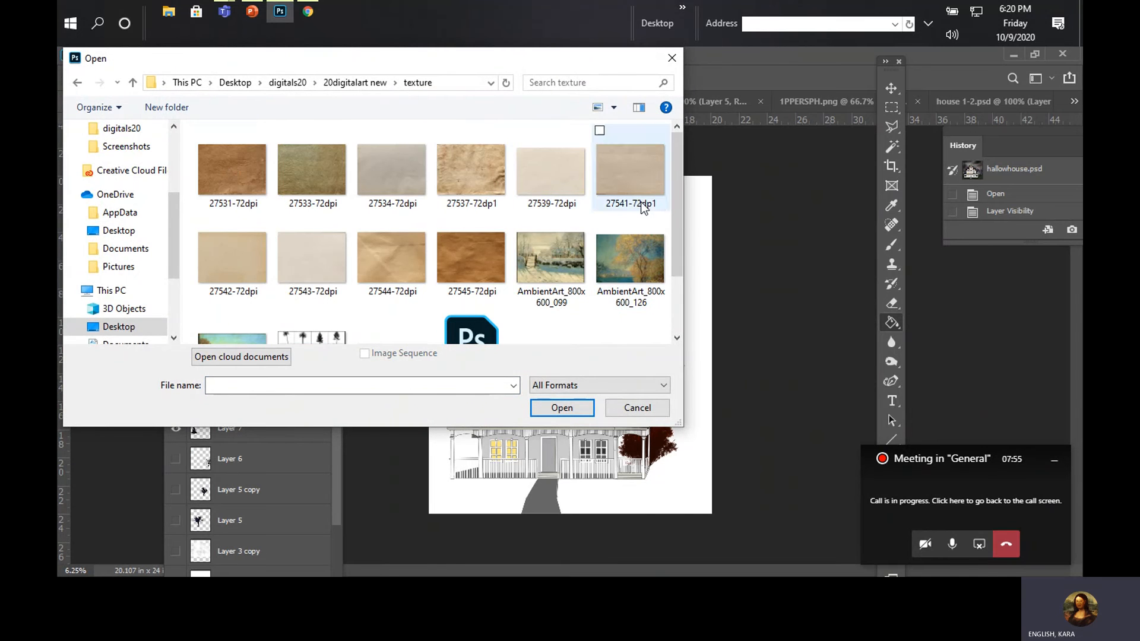
pyautogui.moveTo(674, 205); pyautogui.dragTo(683, 227)
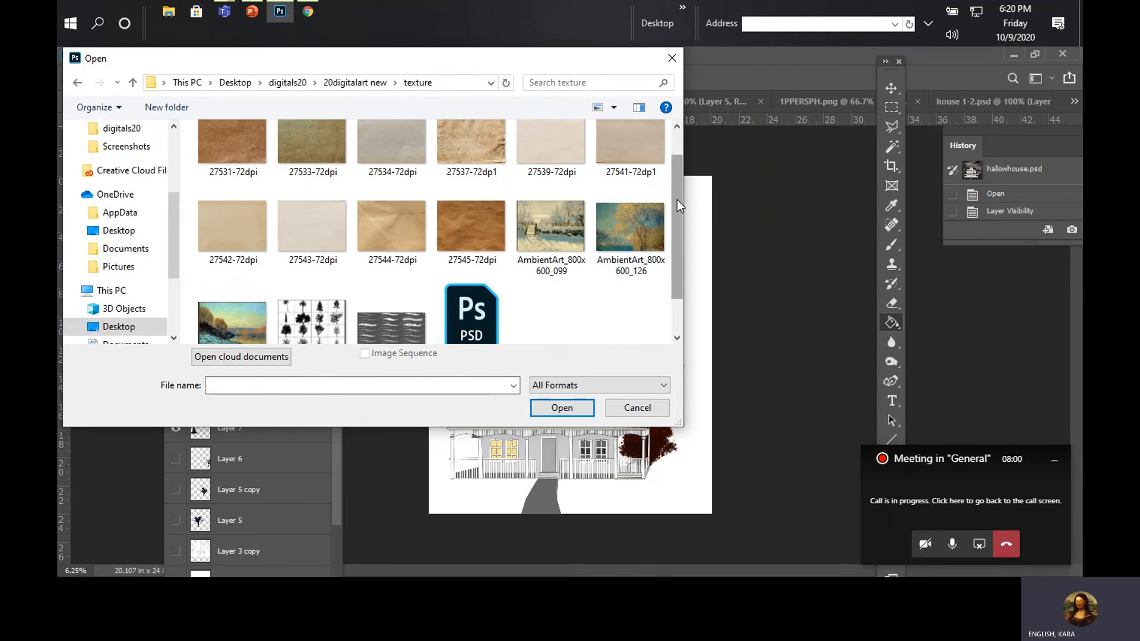
pyautogui.moveTo(677, 200); pyautogui.dragTo(678, 176)
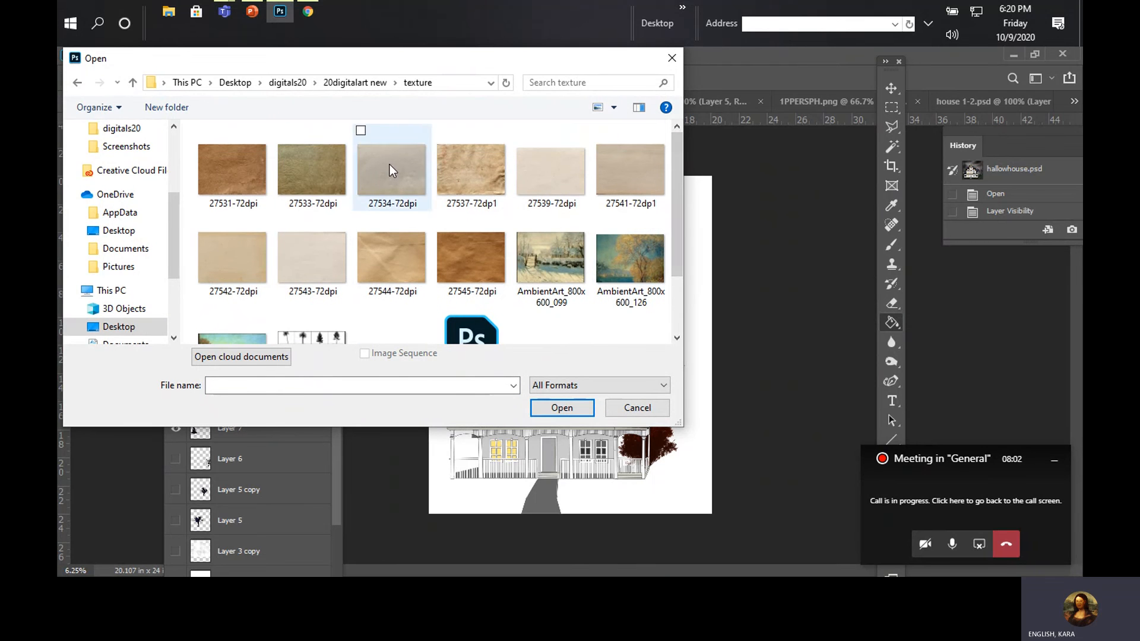
pyautogui.click(76, 83)
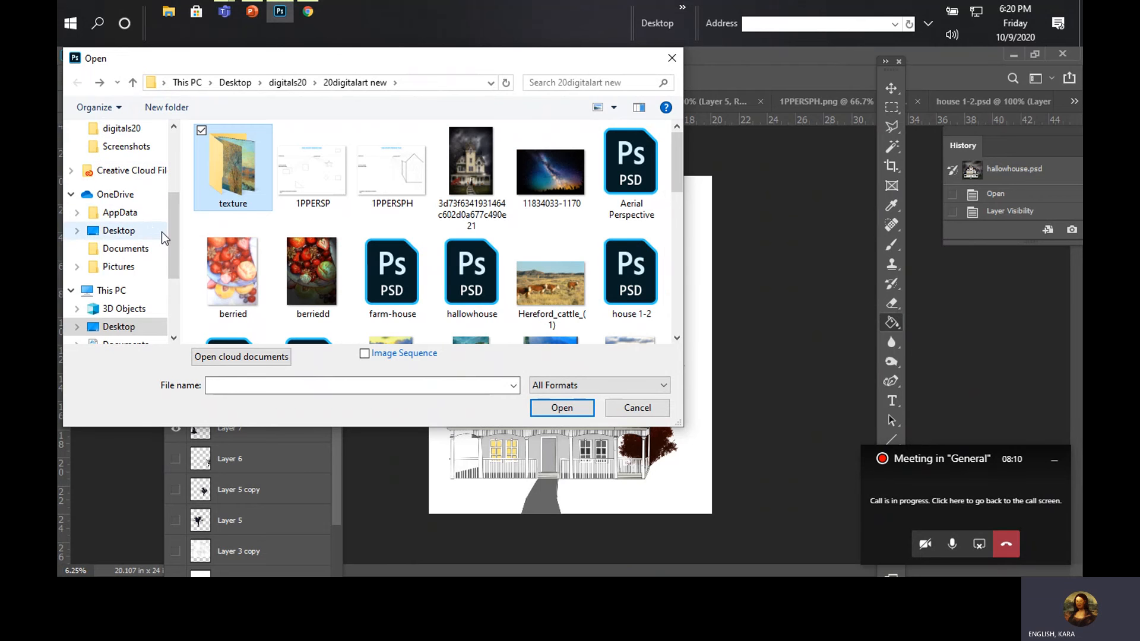
pyautogui.click(144, 236)
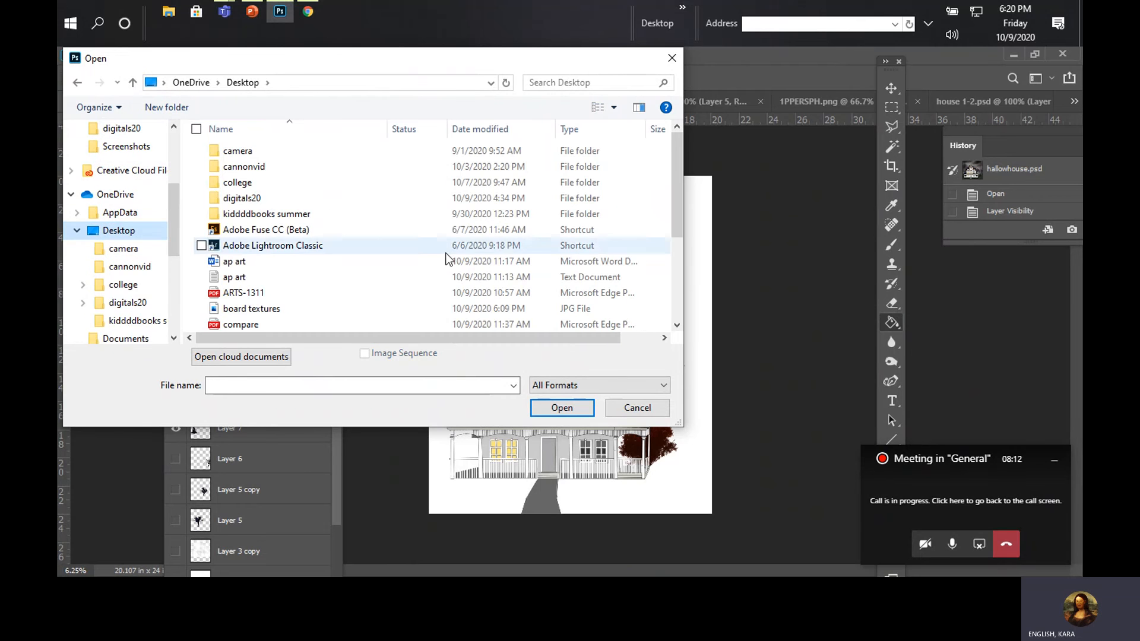
pyautogui.click(285, 314)
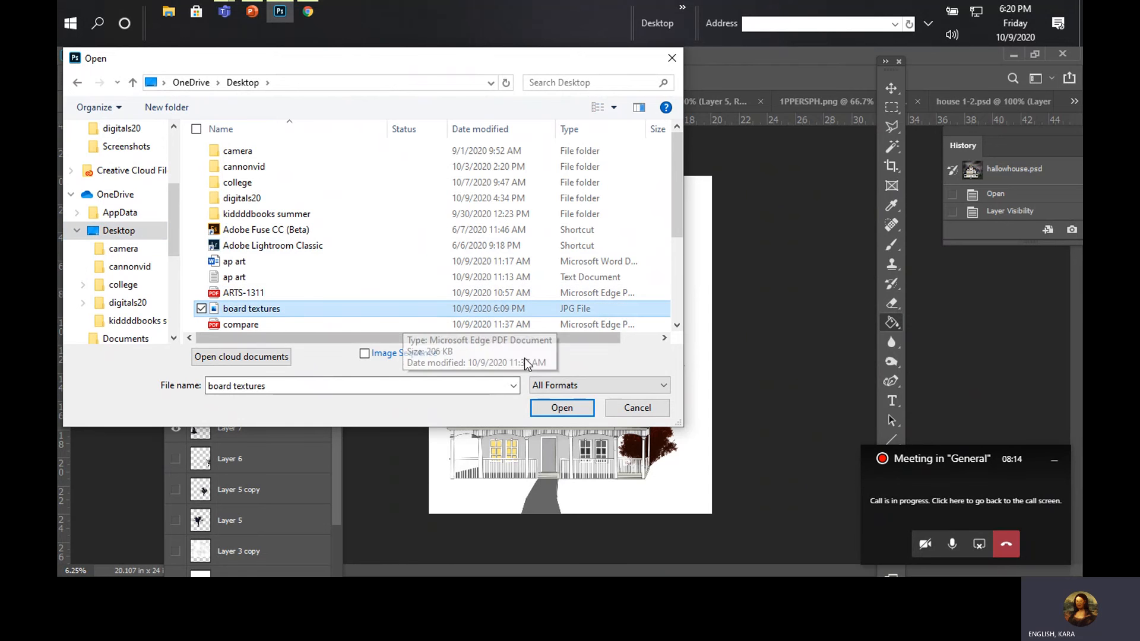
pyautogui.click(553, 409)
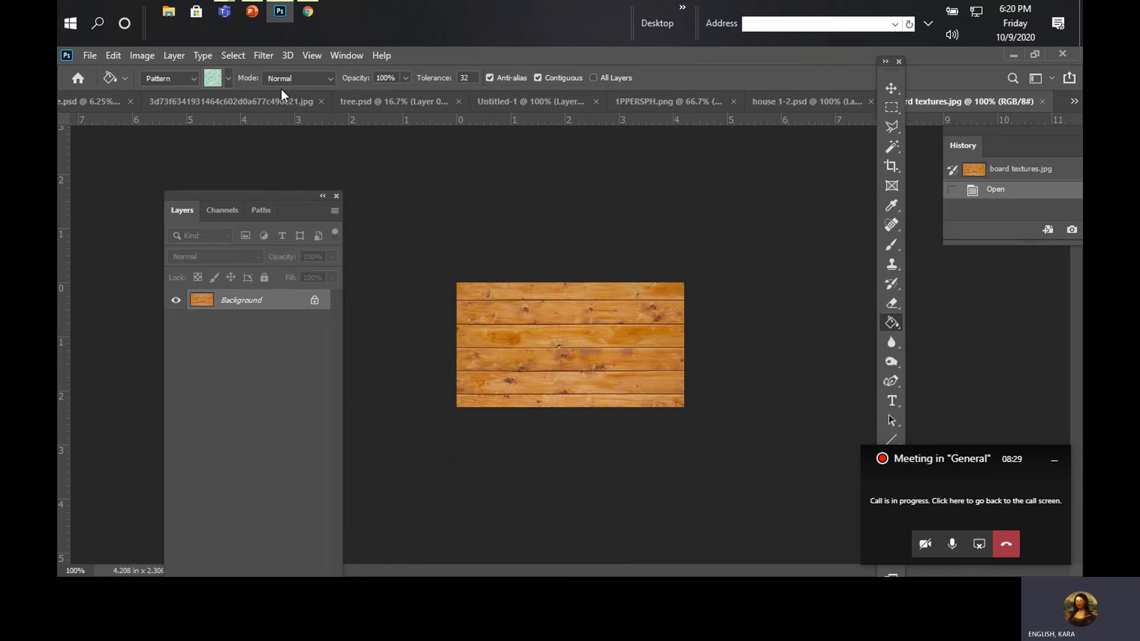
# Step: Select the whole board texture canvas and define it as a pattern named board textures.jpg
pyautogui.click(90, 58)
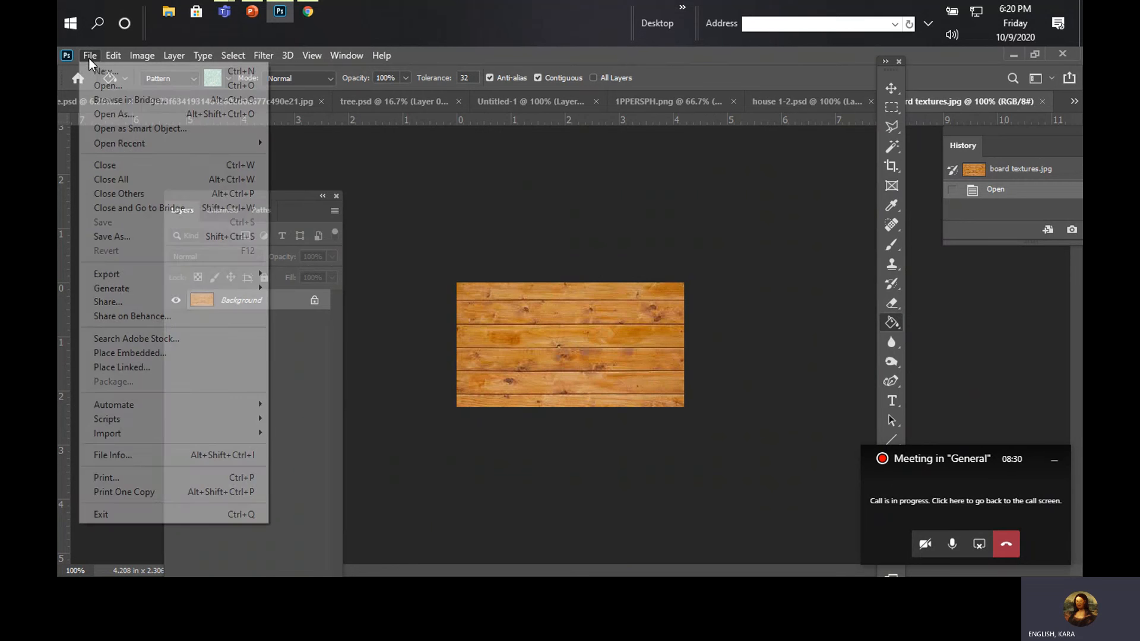
pyautogui.moveTo(113, 56)
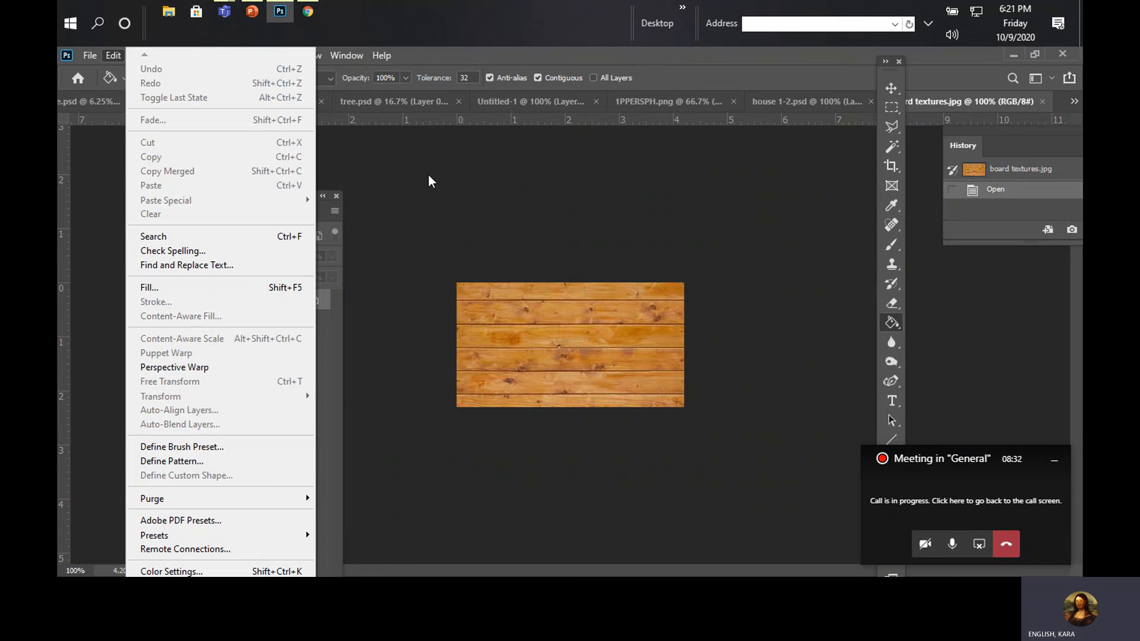
pyautogui.click(705, 69)
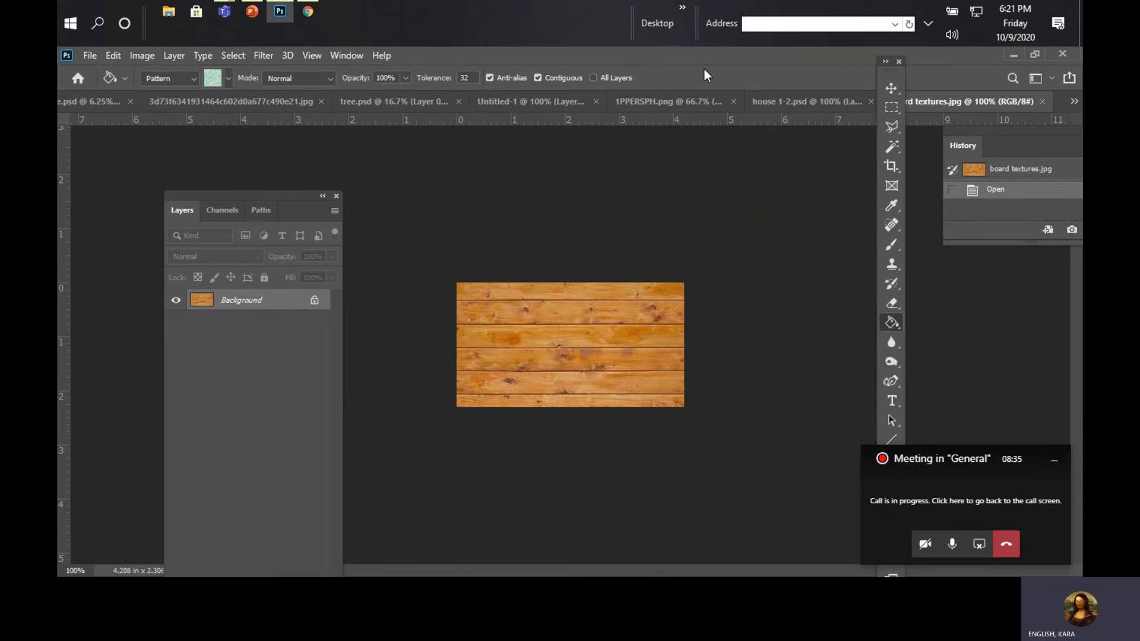
pyautogui.click(236, 58)
pyautogui.click(236, 74)
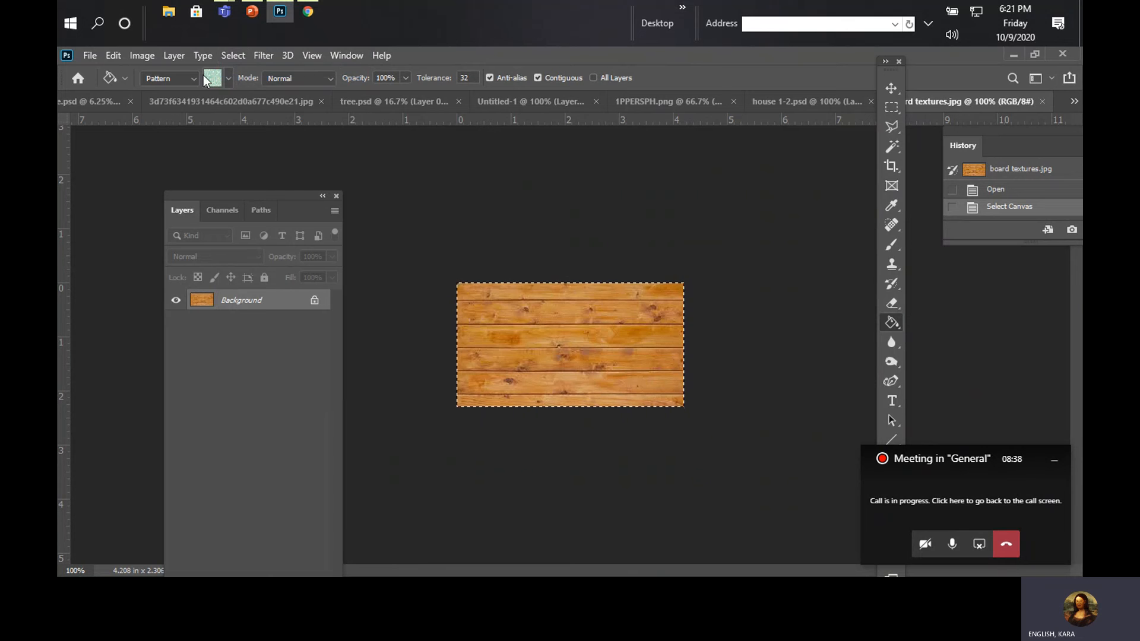
pyautogui.click(108, 52)
pyautogui.click(100, 52)
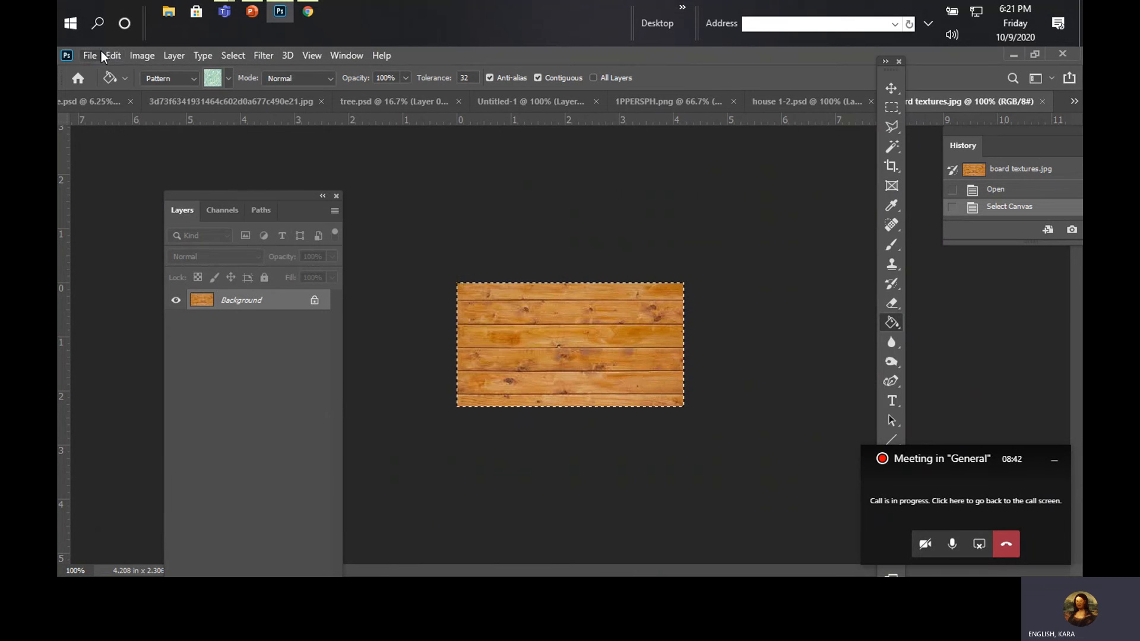
pyautogui.click(111, 54)
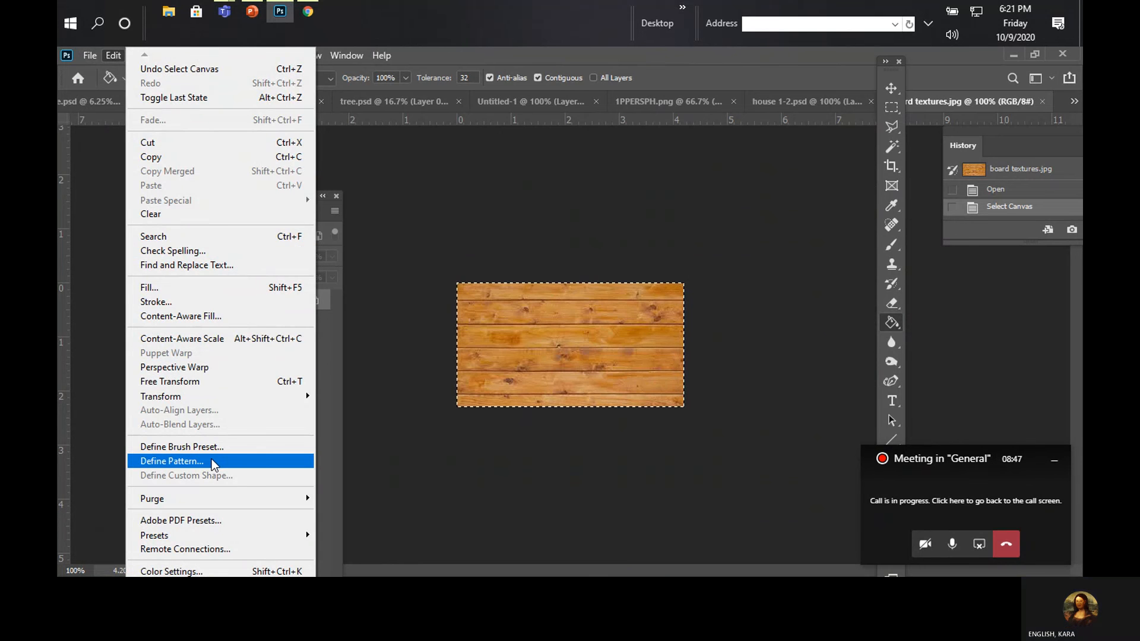
pyautogui.click(211, 461)
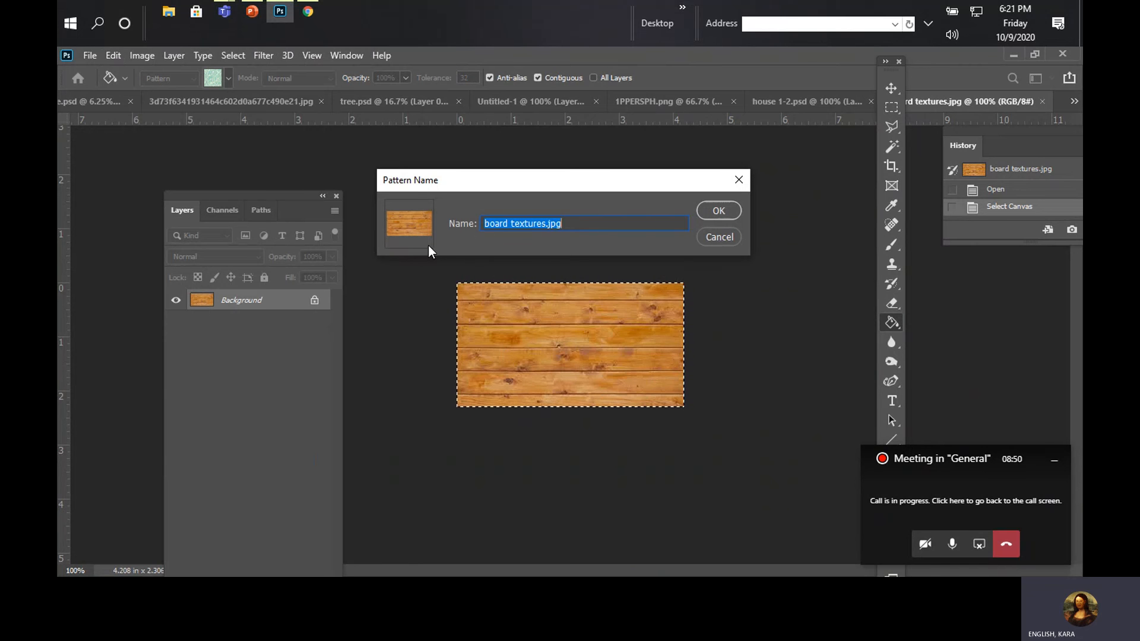
pyautogui.click(731, 211)
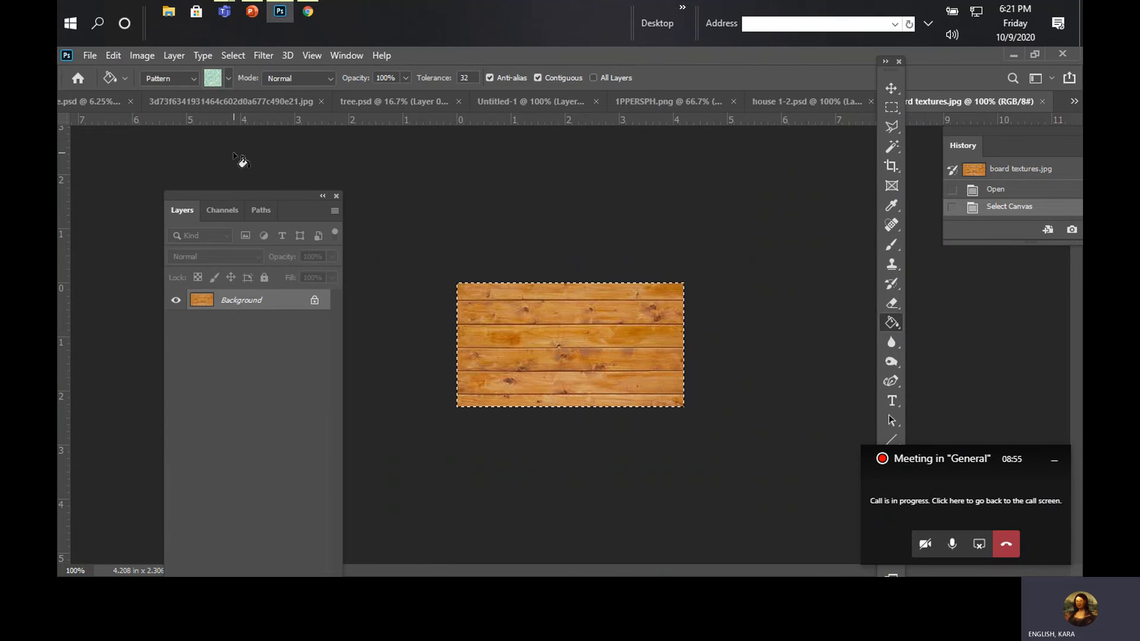
# Step: Create a new document from the recent custom 1366 x 768 px preset at 72 ppi
pyautogui.click(90, 57)
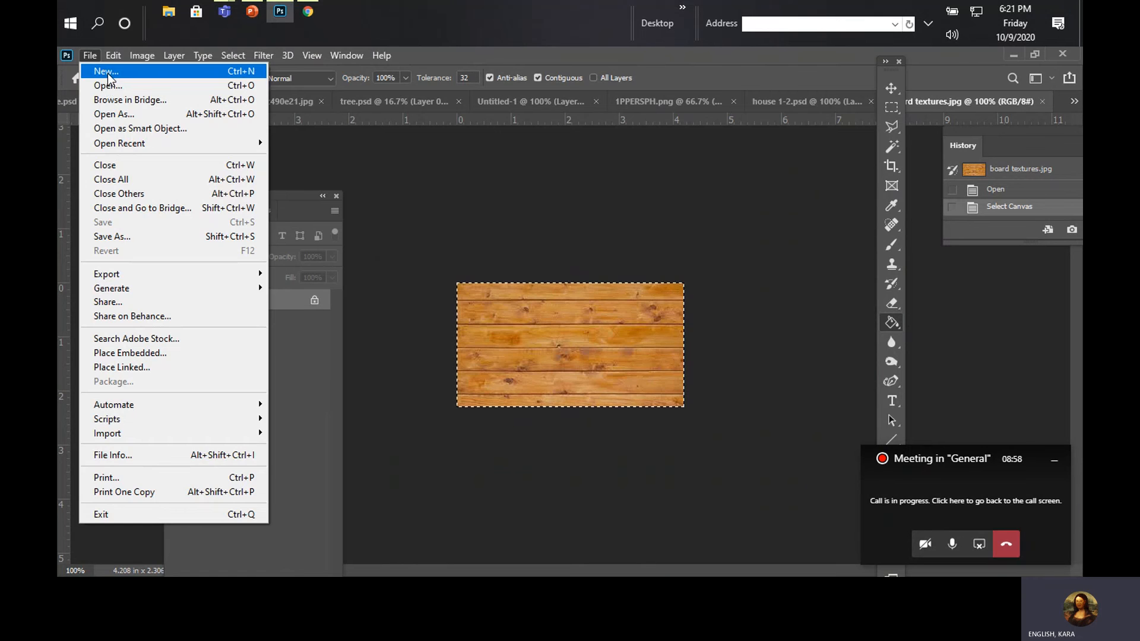
pyautogui.click(108, 71)
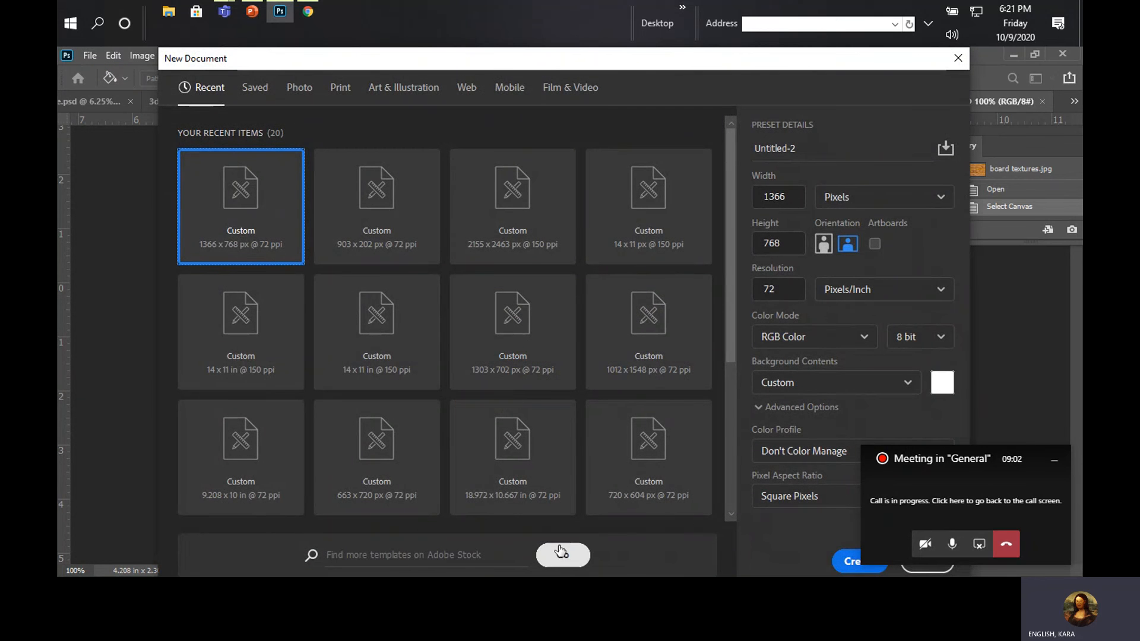
pyautogui.click(562, 554)
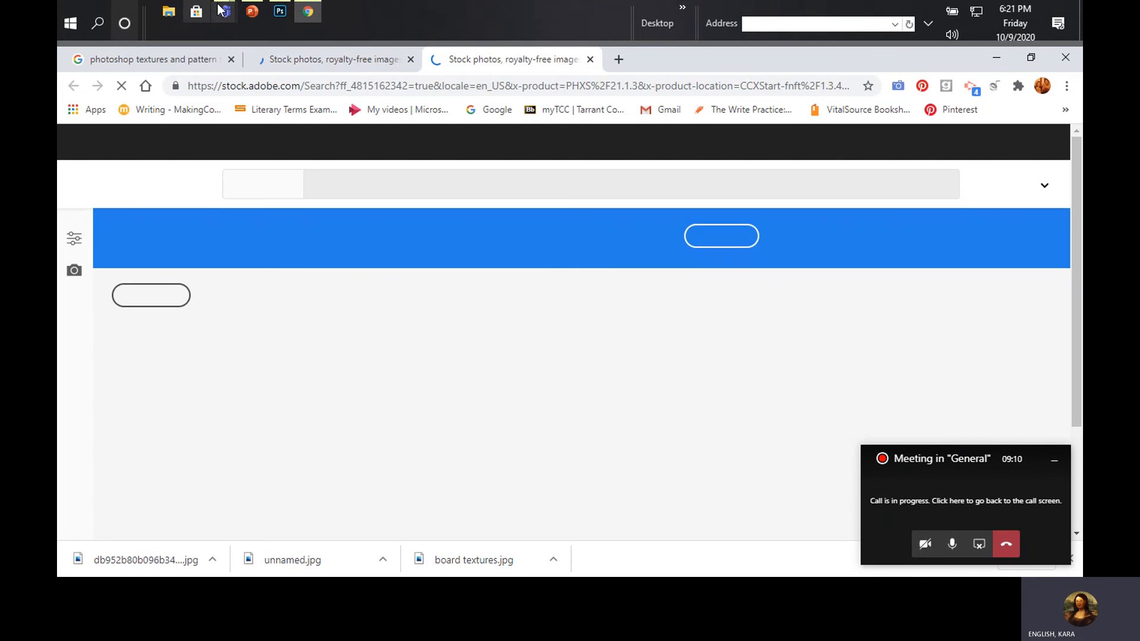
pyautogui.click(280, 11)
pyautogui.doubleClick(236, 221)
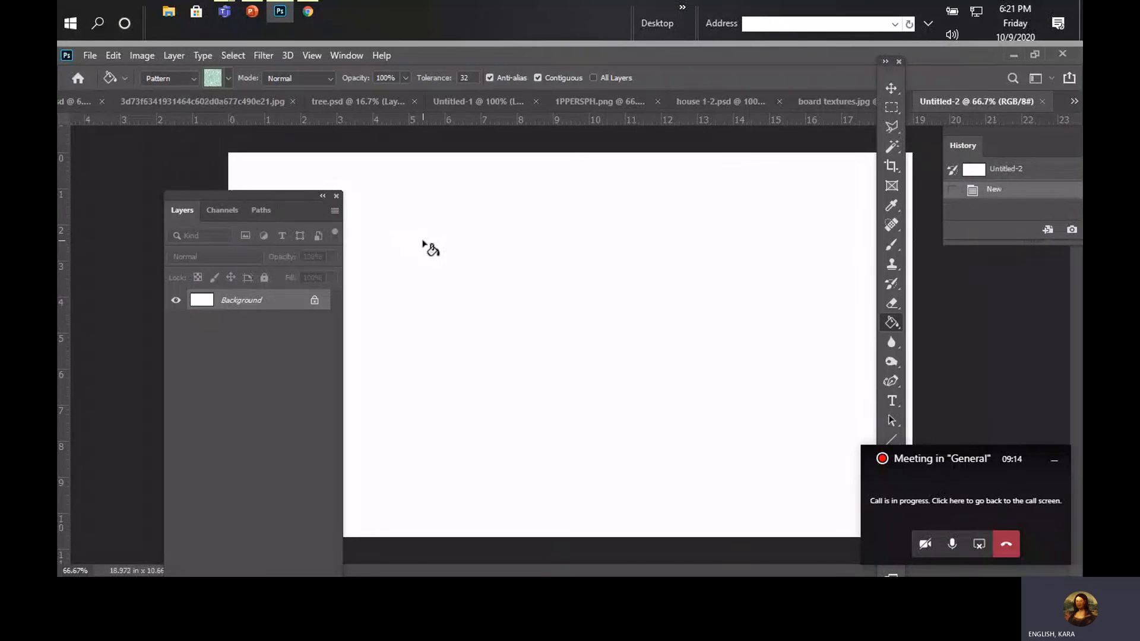
# Step: Fill the blank canvas with the current water pattern and choose the Paint Bucket Tool again
pyautogui.click(425, 245)
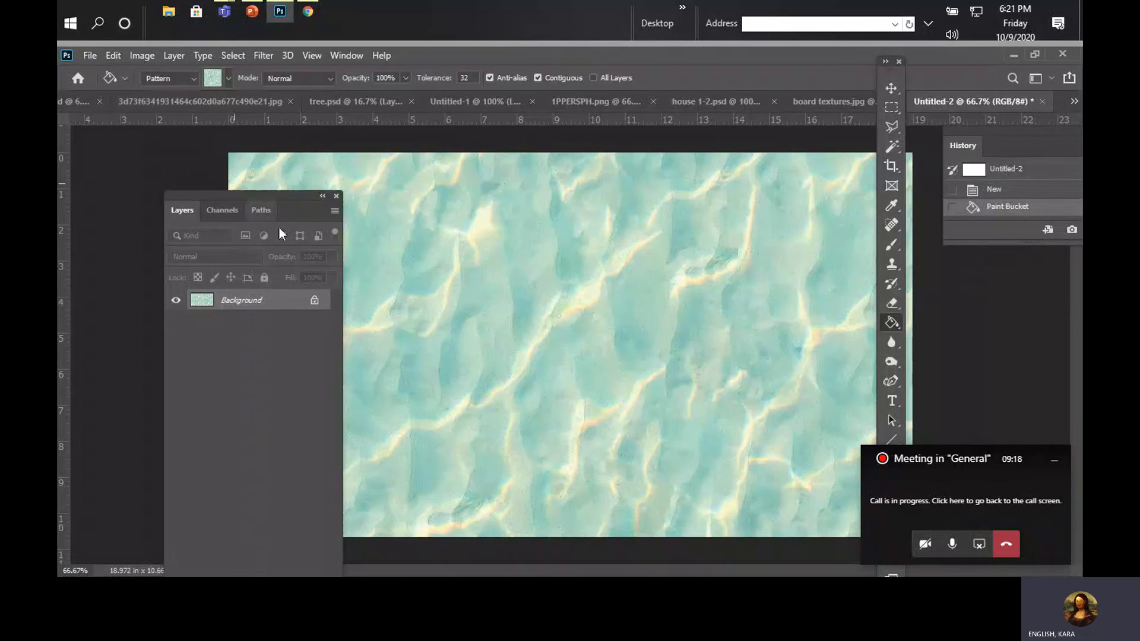
pyautogui.rightClick(887, 322)
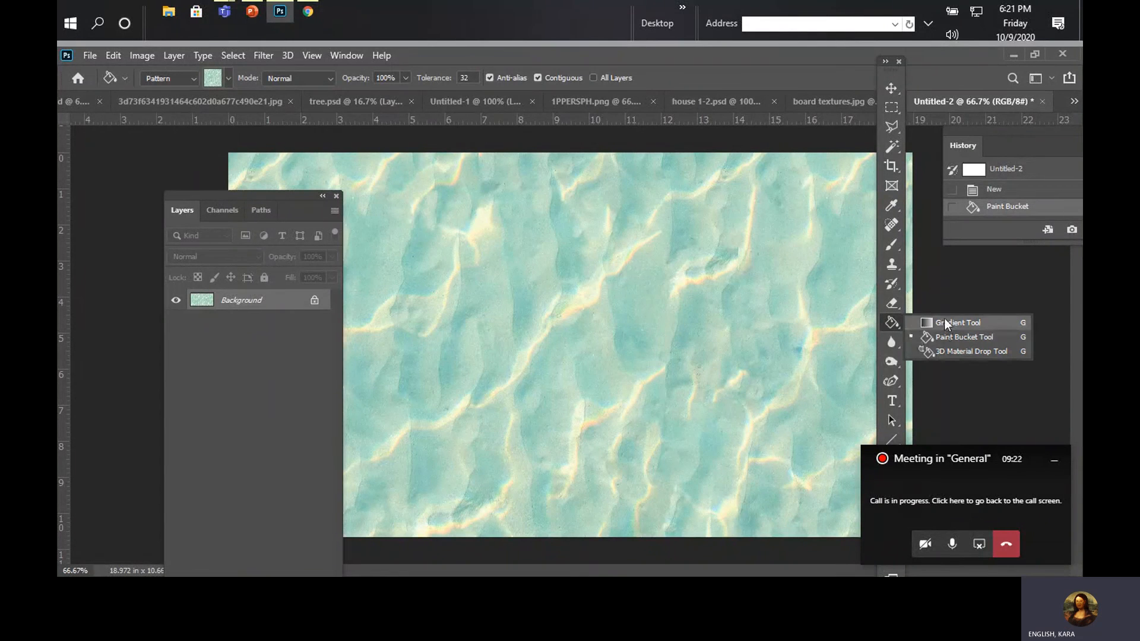
pyautogui.click(945, 336)
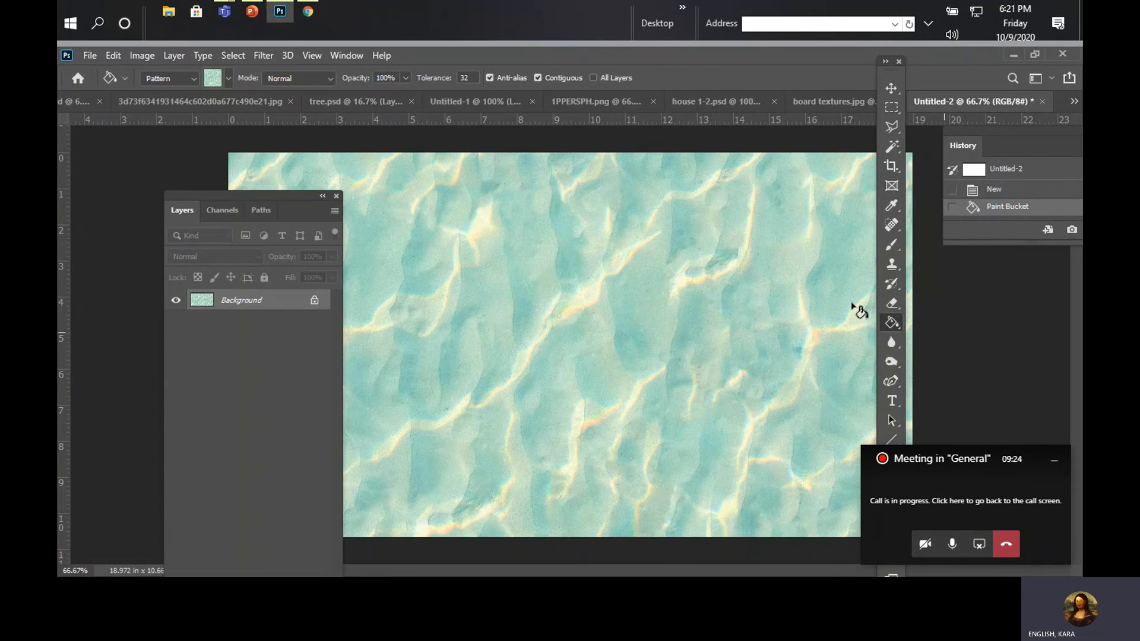
# Step: Undo the water fill and fill the blank canvas with the custom board textures pattern instead
pyautogui.click(228, 81)
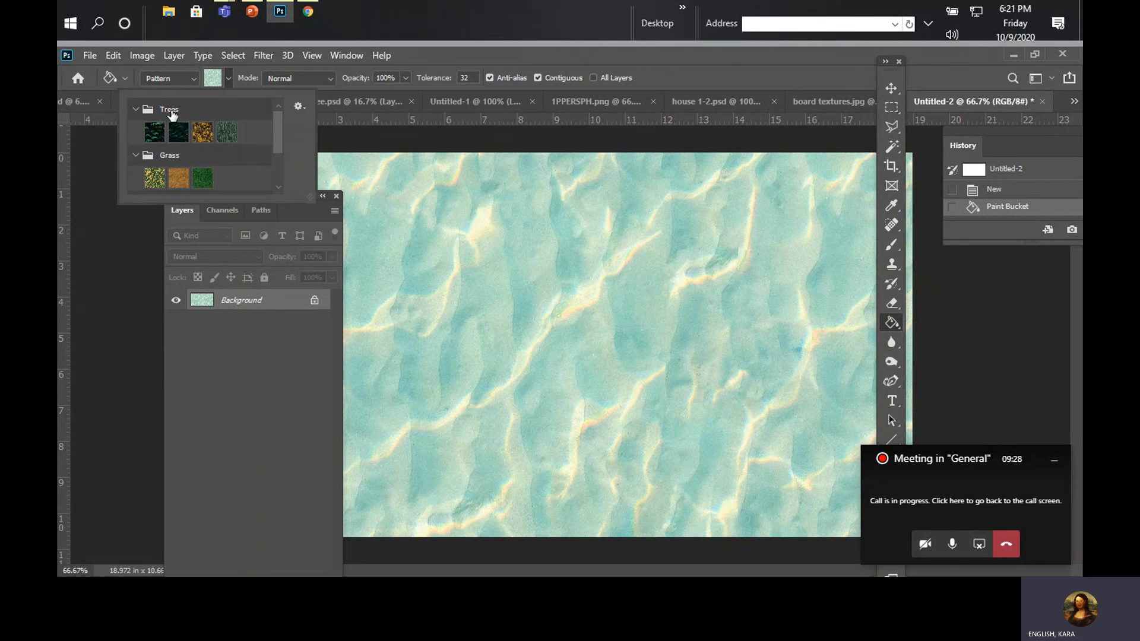
pyautogui.moveTo(277, 138); pyautogui.dragTo(278, 177)
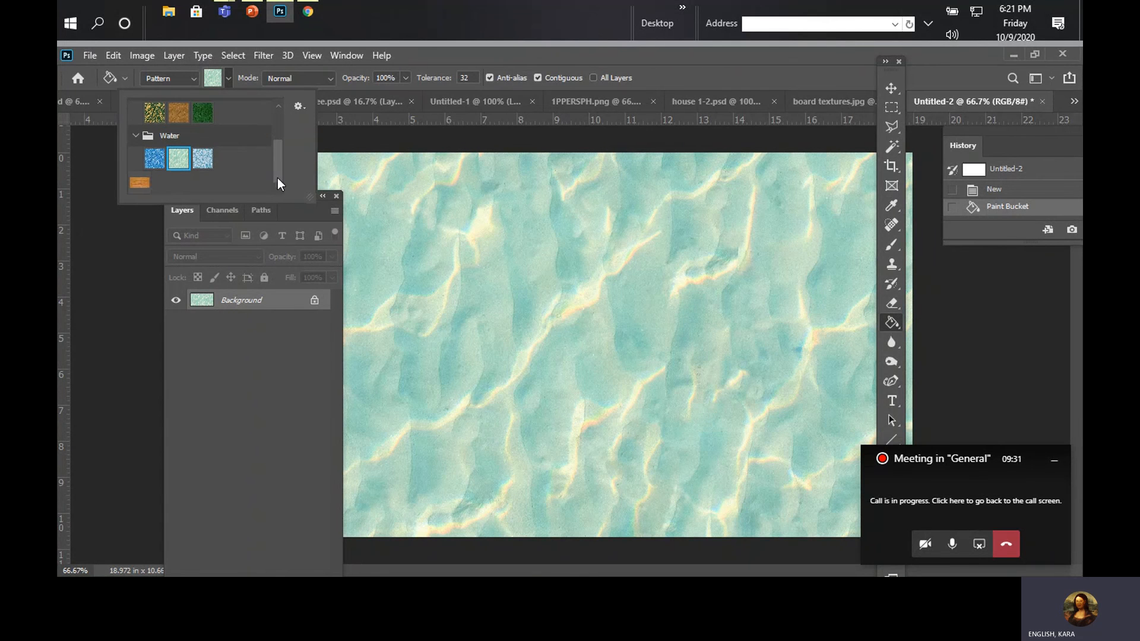
pyautogui.click(134, 185)
pyautogui.click(115, 55)
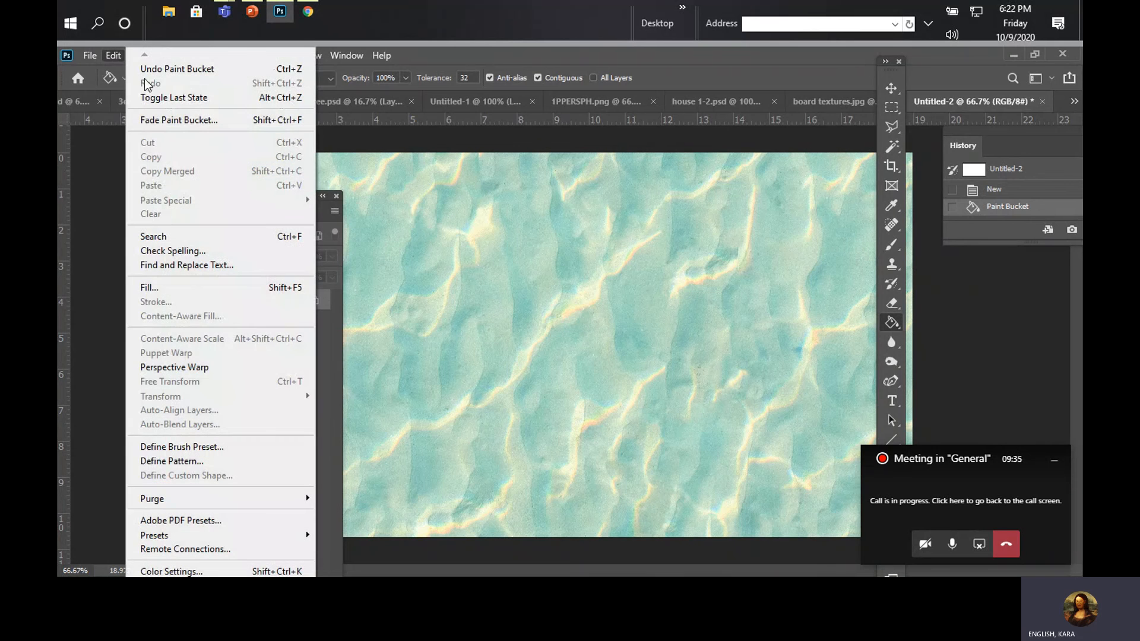
pyautogui.click(138, 72)
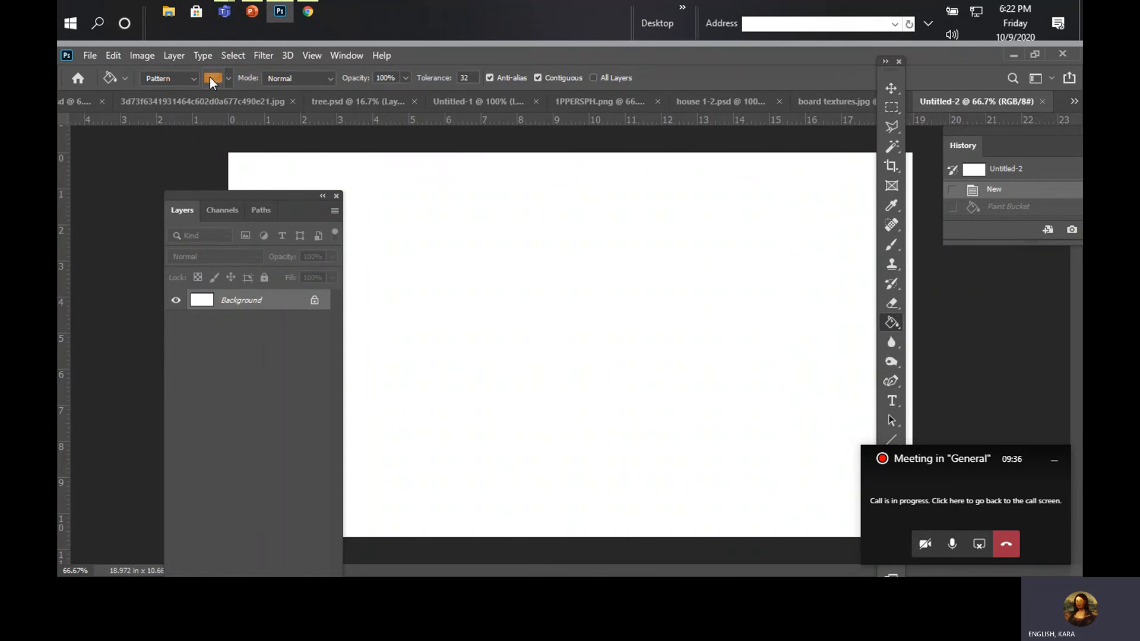
pyautogui.click(511, 231)
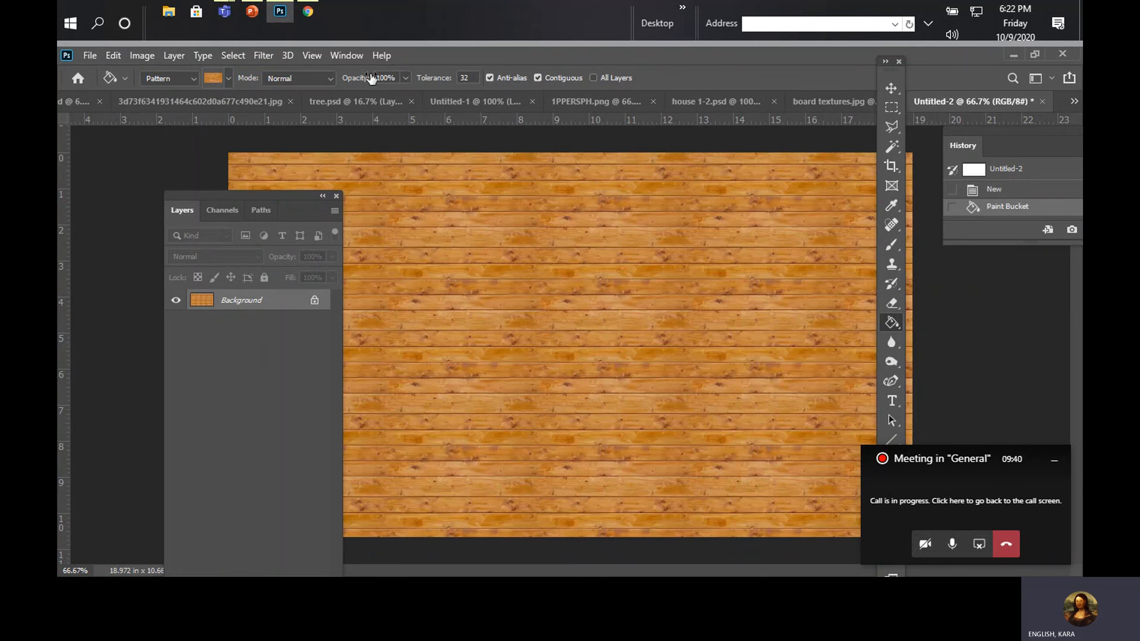
pyautogui.click(308, 51)
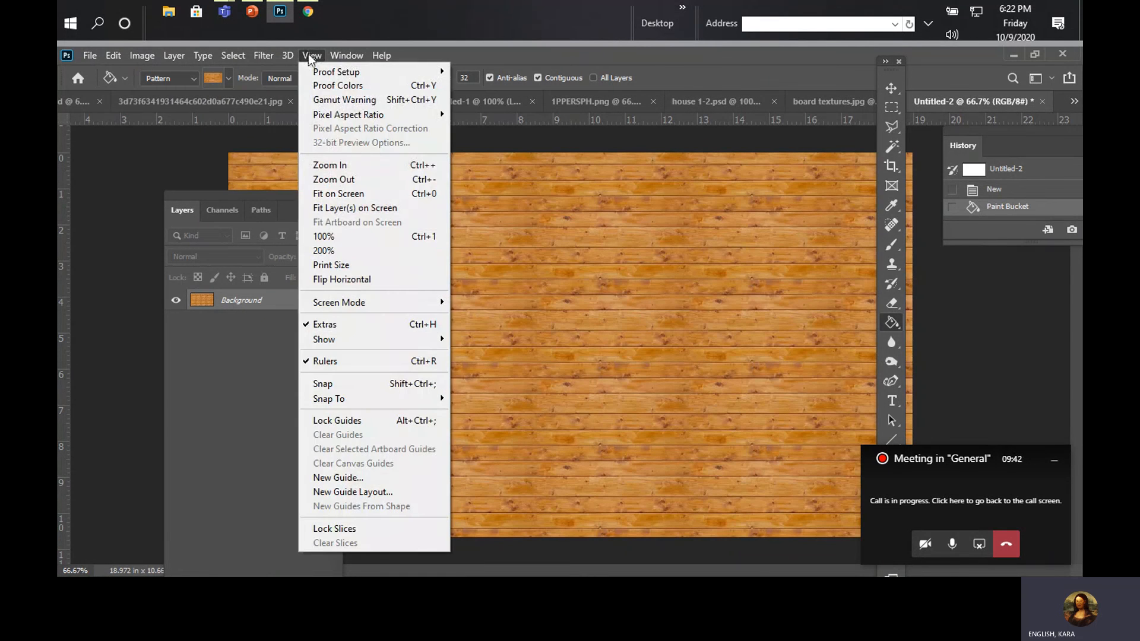
pyautogui.click(343, 232)
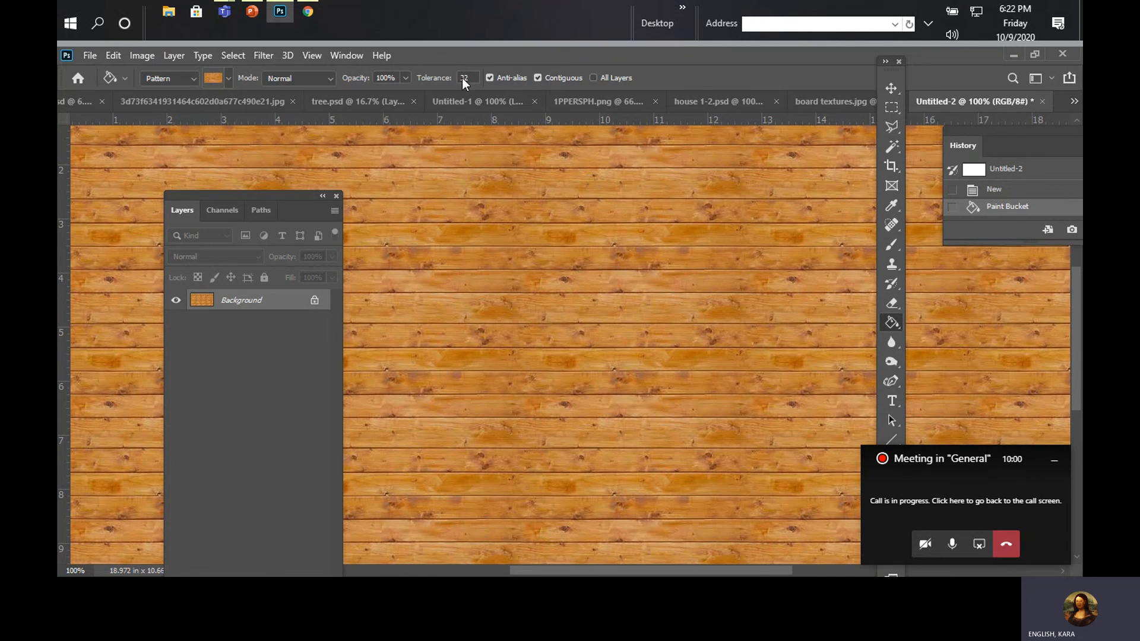
# Step: In hallowhouse.psd, select the grey central tower wall on Layer 12 with the Magic Wand
pyautogui.click(87, 101)
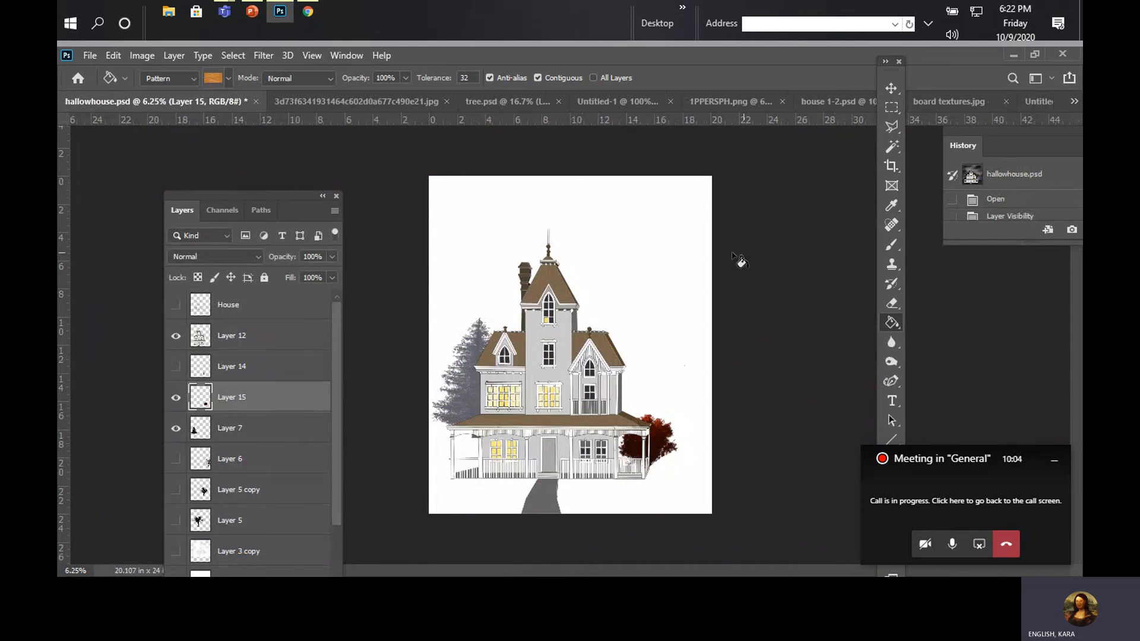
pyautogui.click(297, 348)
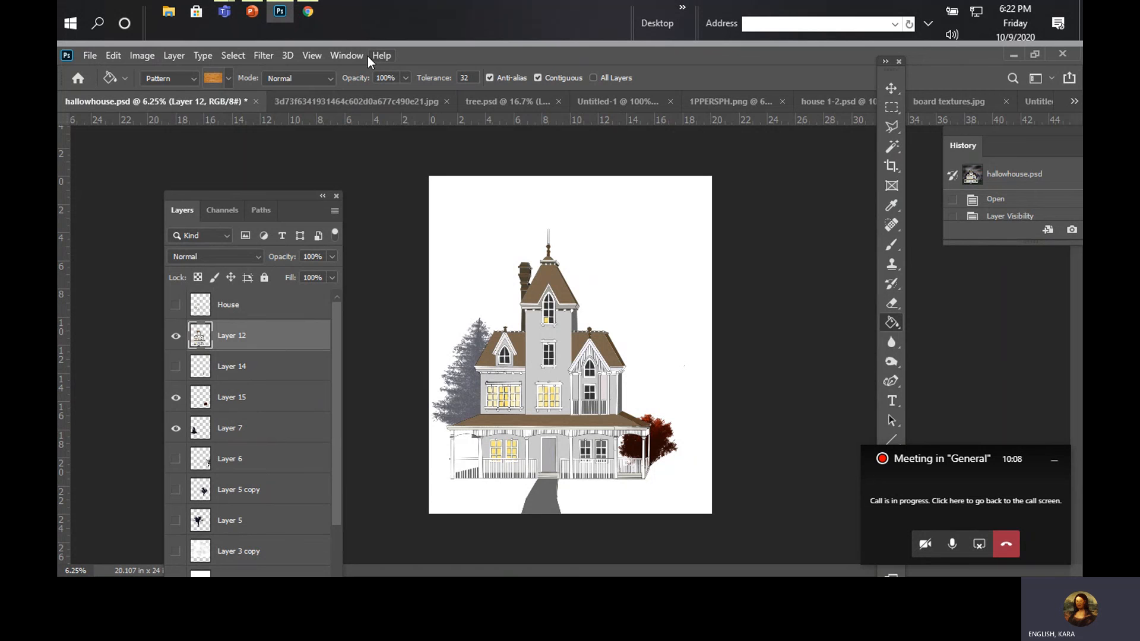
pyautogui.click(324, 56)
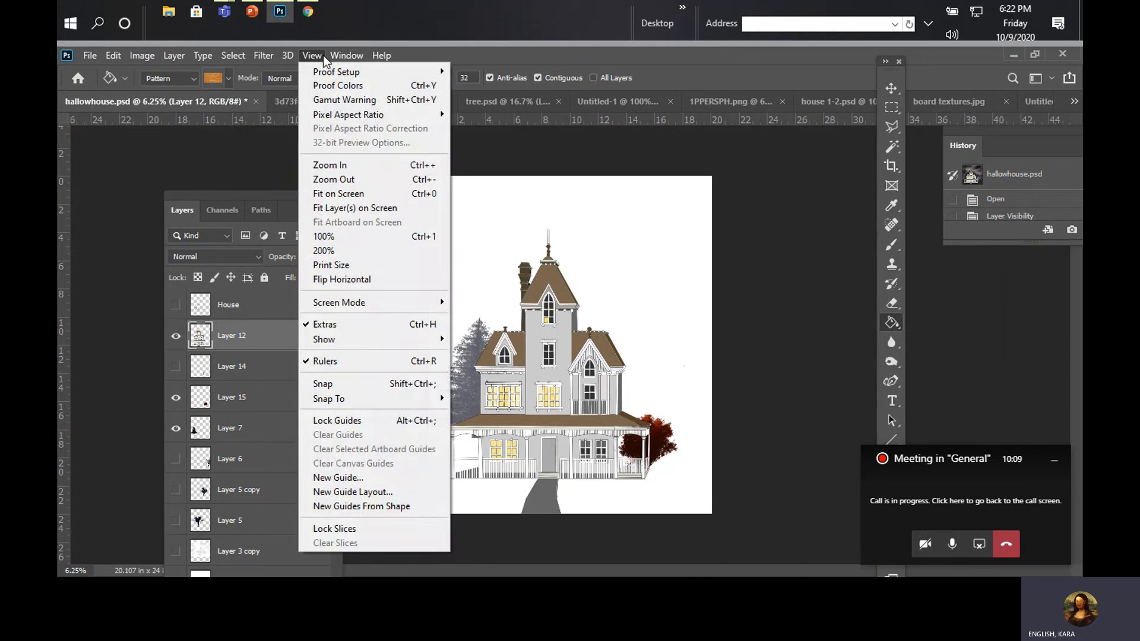
pyautogui.click(332, 234)
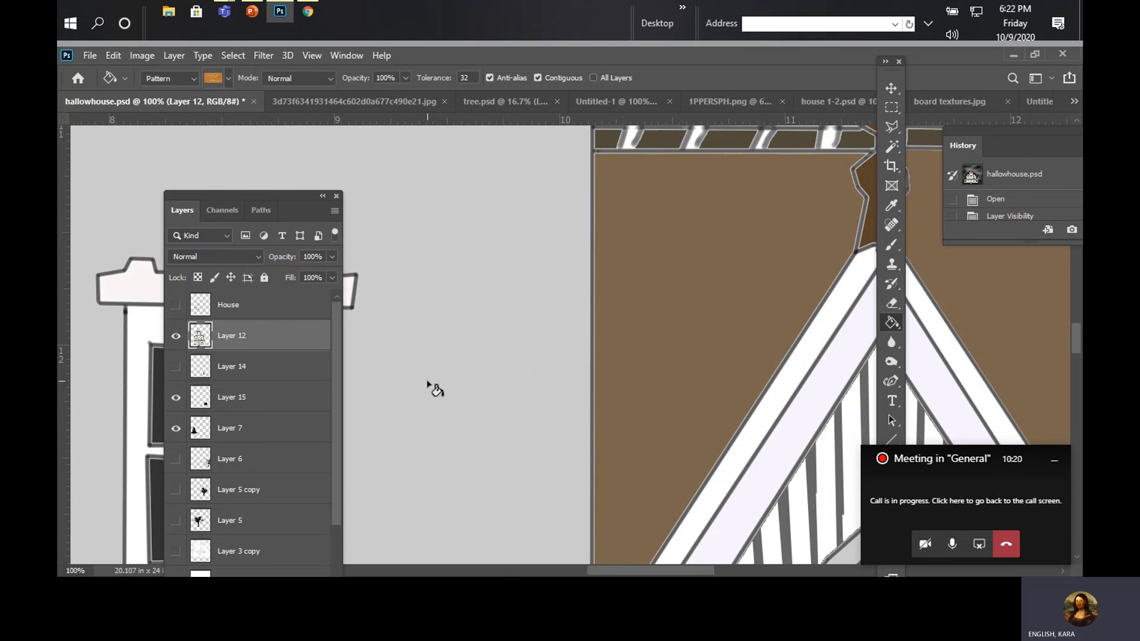
pyautogui.click(320, 58)
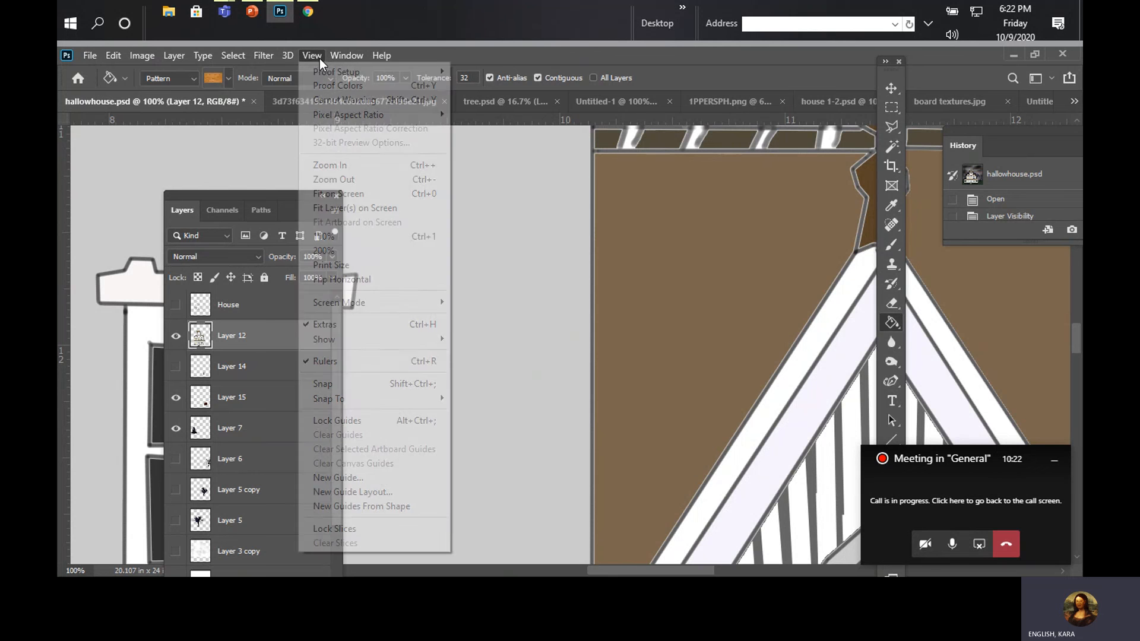
pyautogui.click(338, 178)
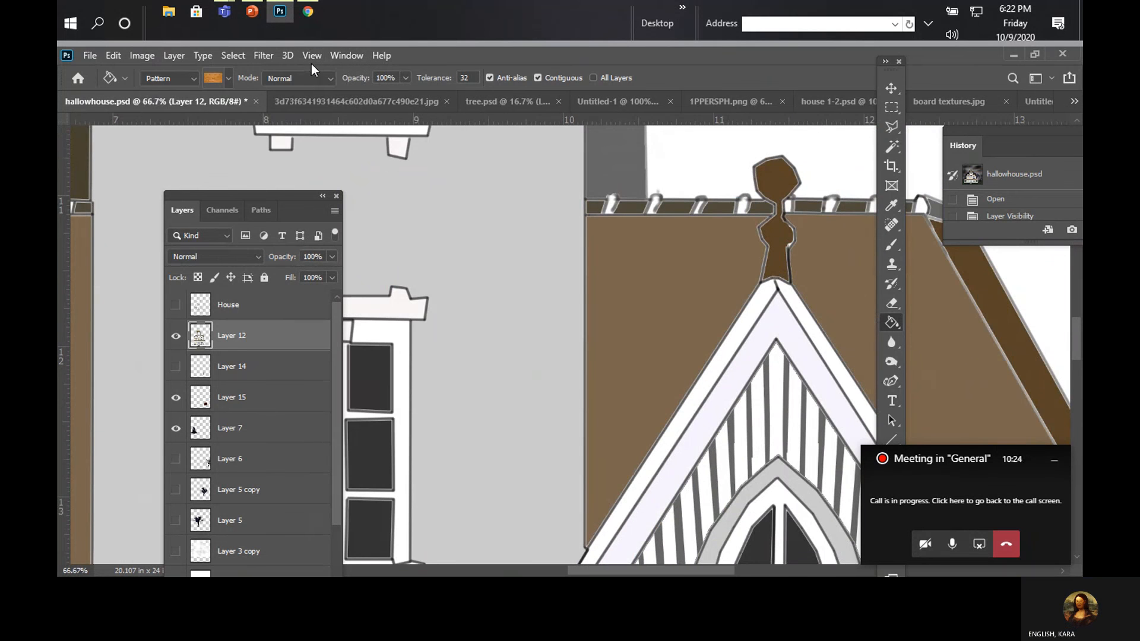
pyautogui.click(308, 58)
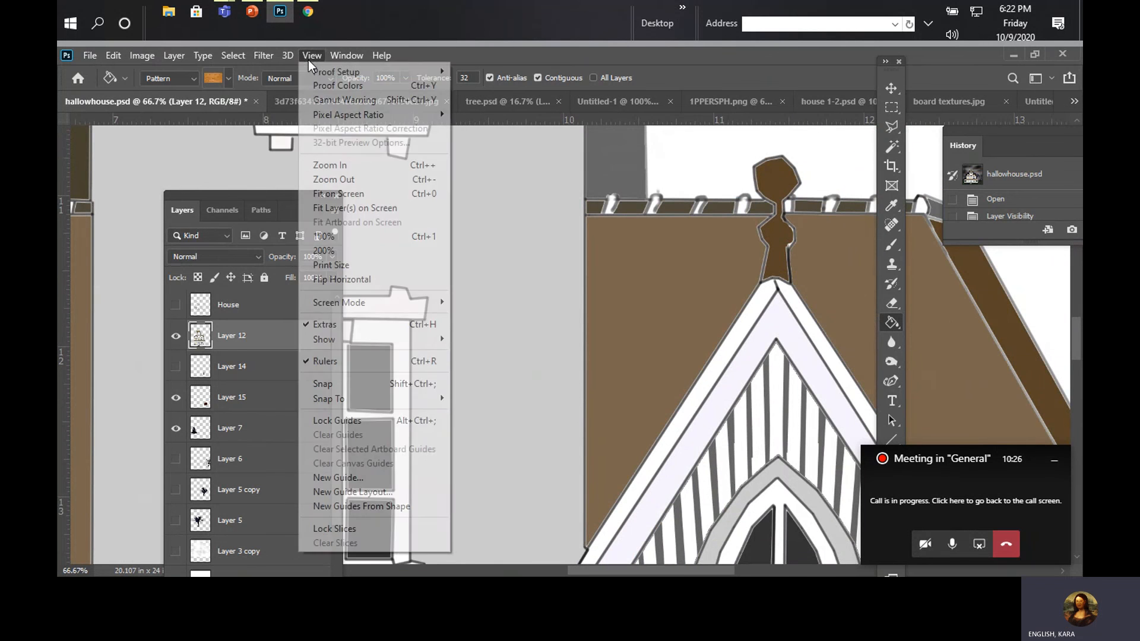
pyautogui.click(322, 178)
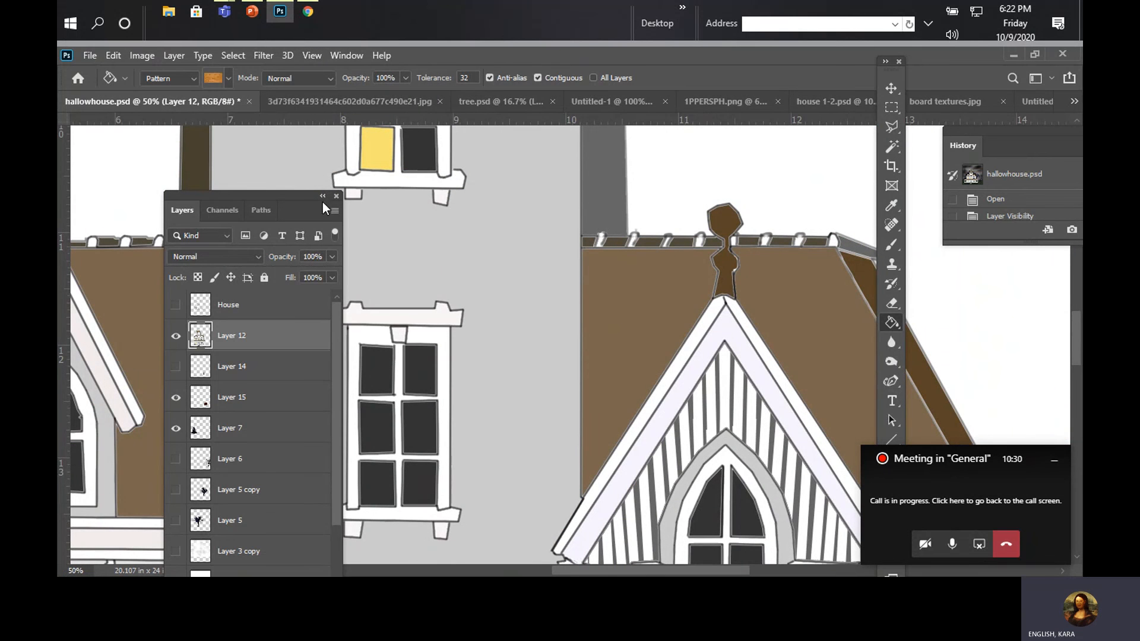
pyautogui.click(885, 152)
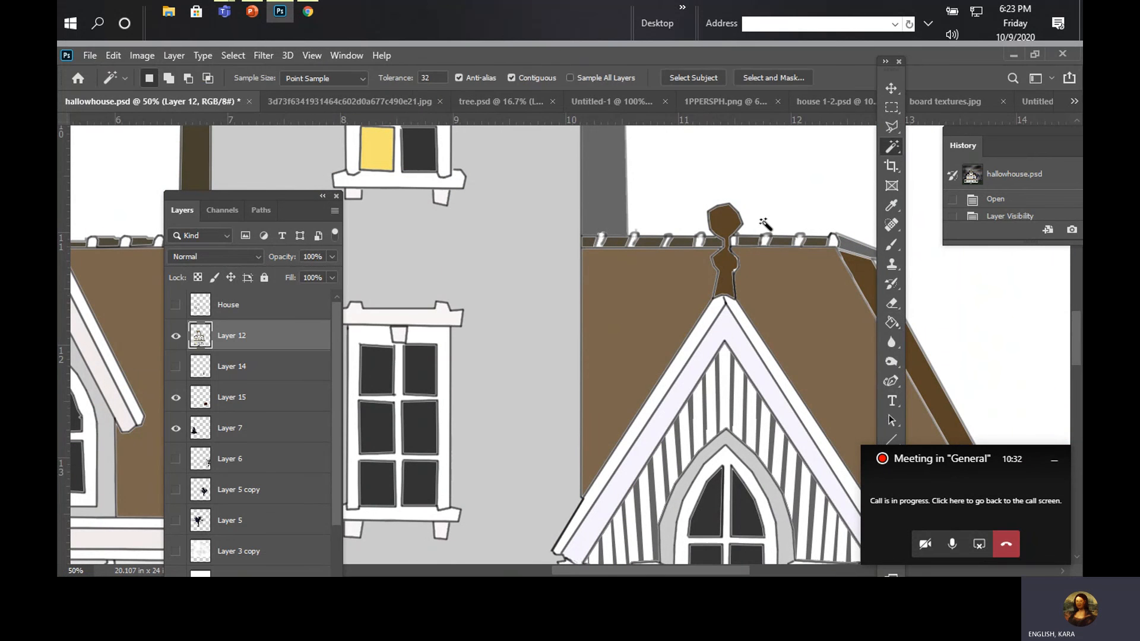
pyautogui.click(538, 319)
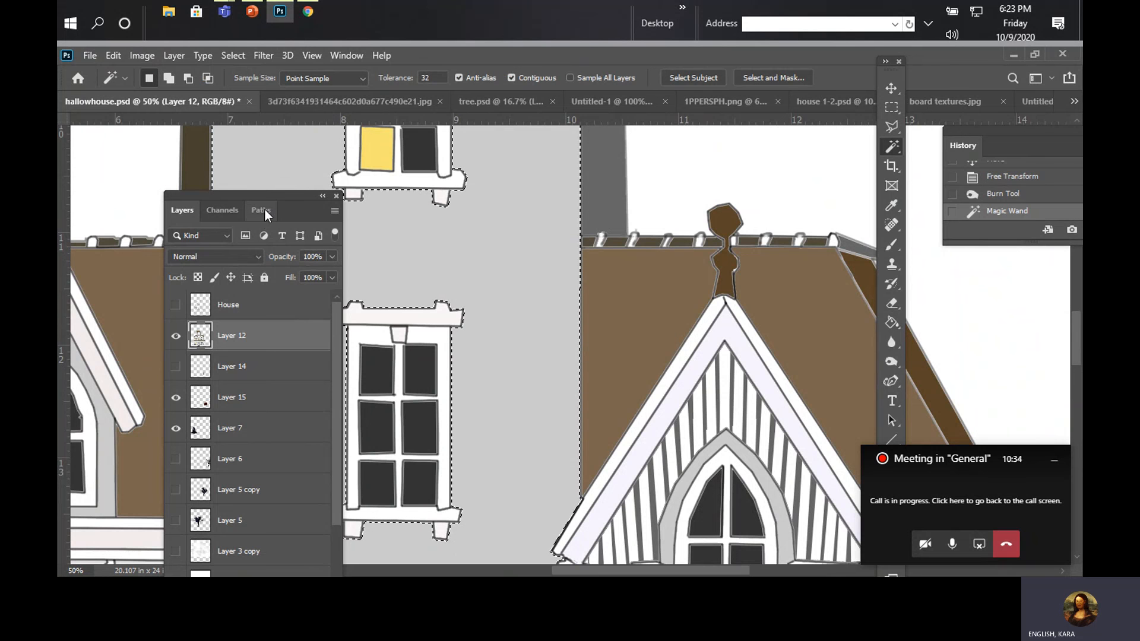
# Step: Add a new layer above Layer 12 and fill the selected tower wall with the board pattern using the Paint Bucket
pyautogui.moveTo(258, 196); pyautogui.dragTo(106, 272)
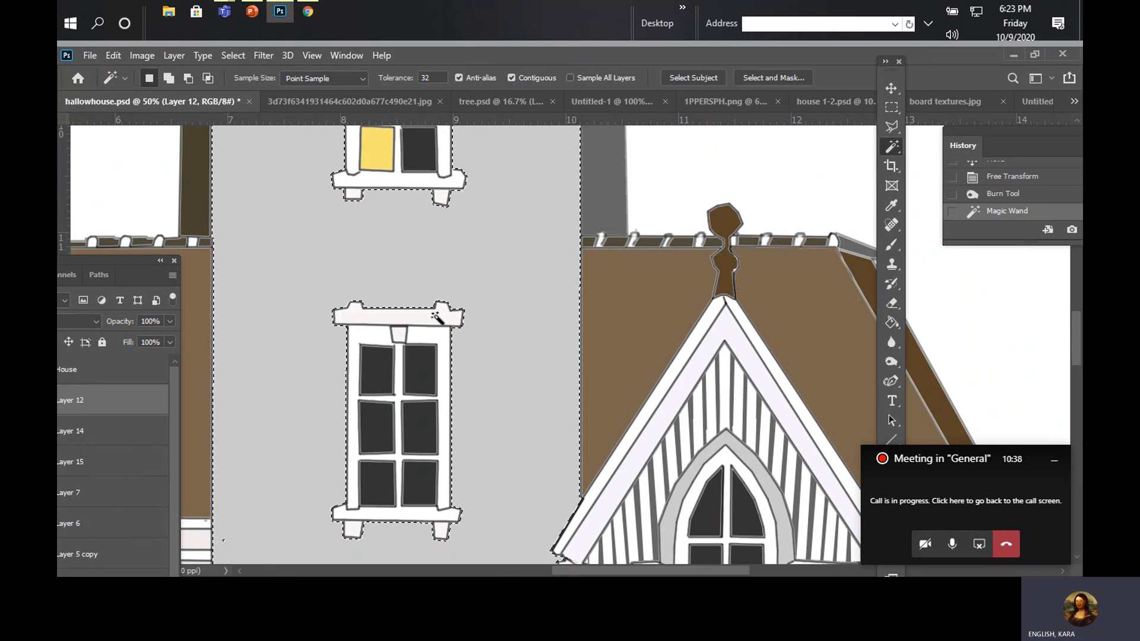
pyautogui.moveTo(126, 258); pyautogui.dragTo(226, 133)
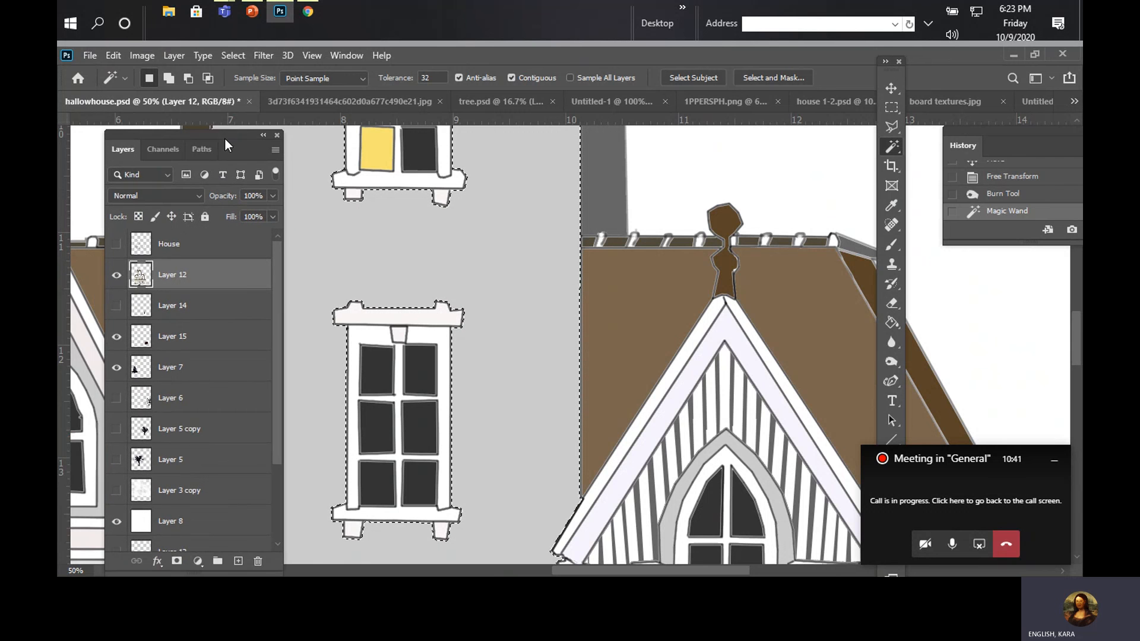
pyautogui.click(239, 562)
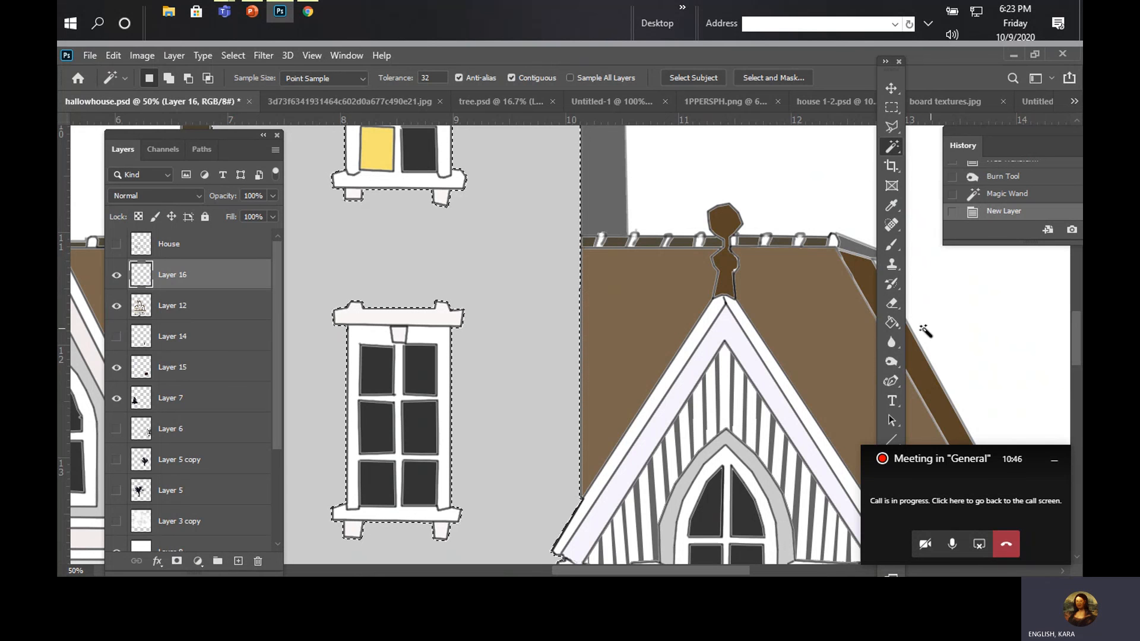
pyautogui.click(892, 323)
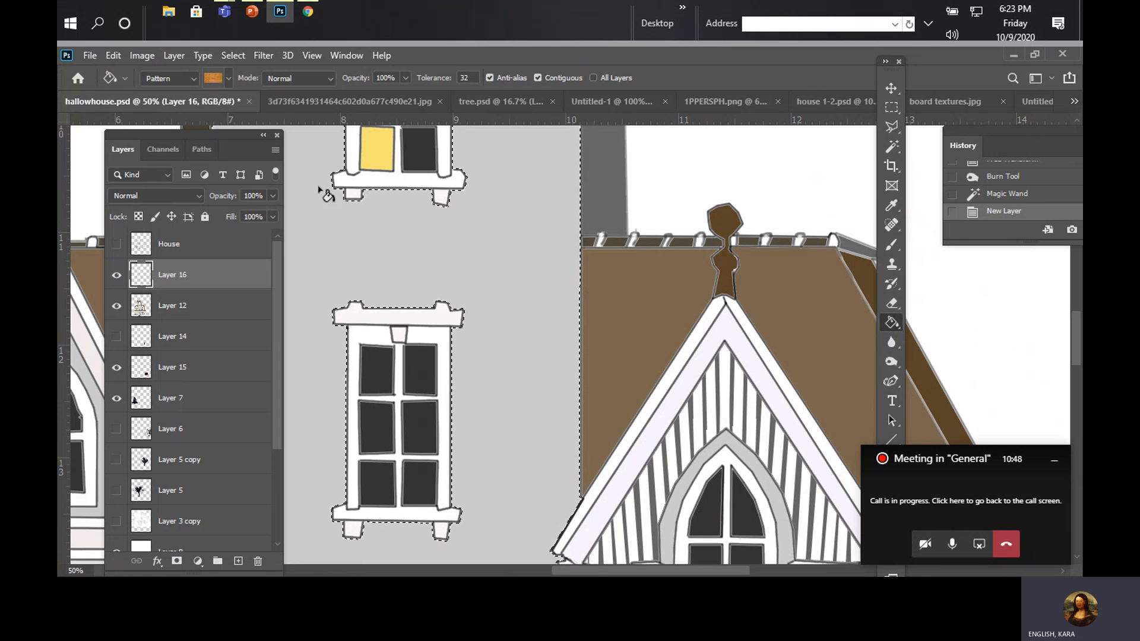
pyautogui.click(400, 229)
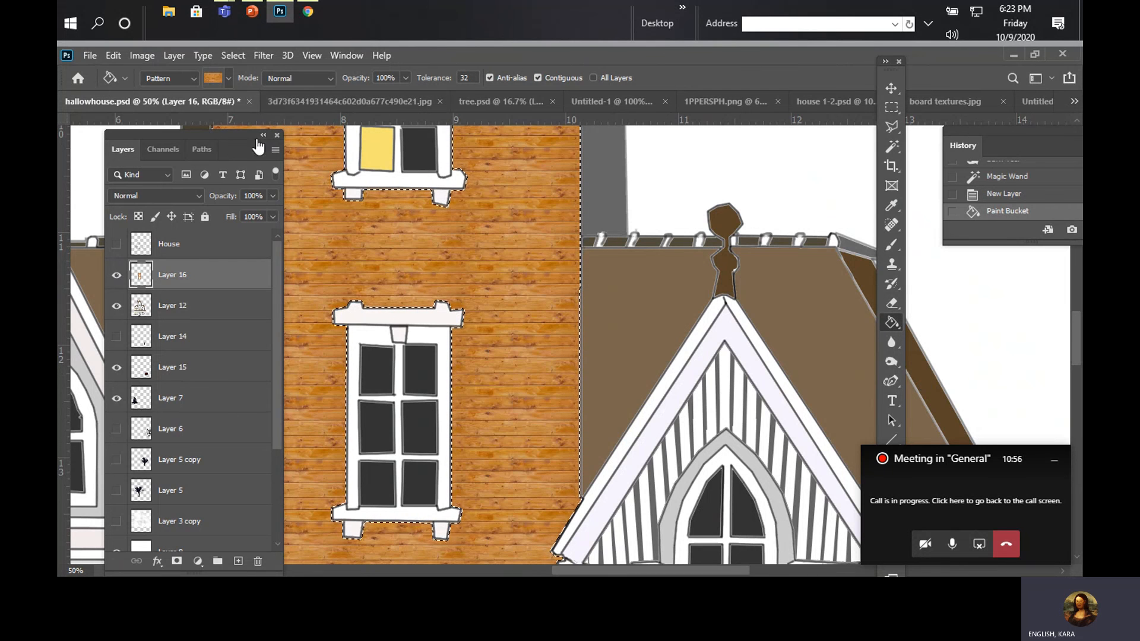
# Step: Move the layer list clear of the tower wall and lower the board pattern layer's opacity to 37%
pyautogui.moveTo(258, 147); pyautogui.dragTo(785, 126)
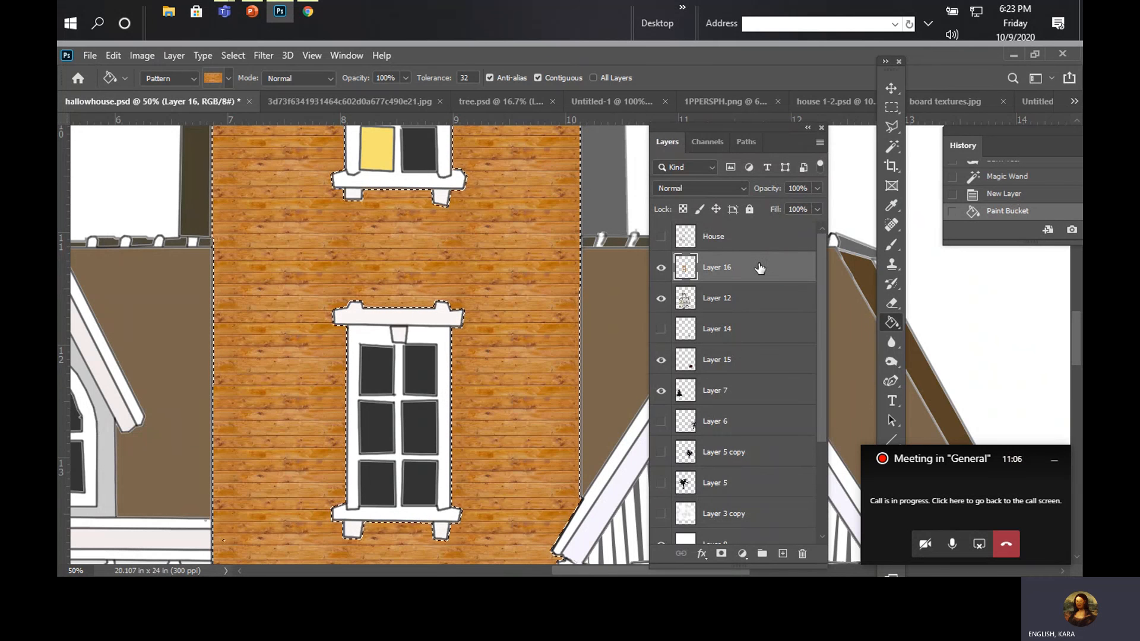
pyautogui.click(817, 209)
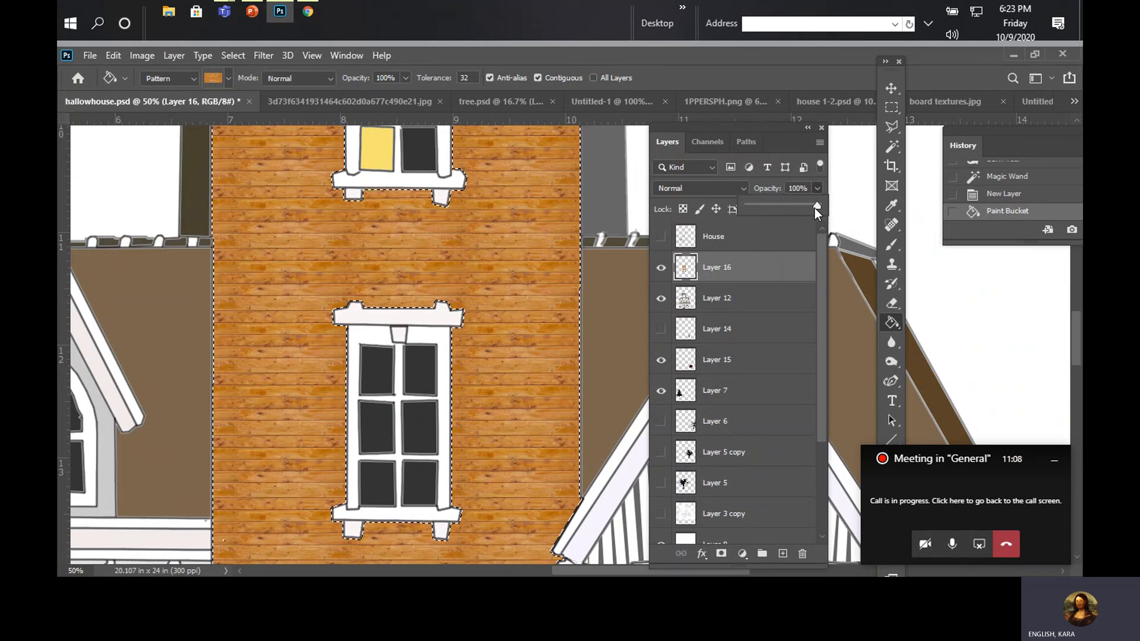
pyautogui.moveTo(815, 207); pyautogui.dragTo(775, 224)
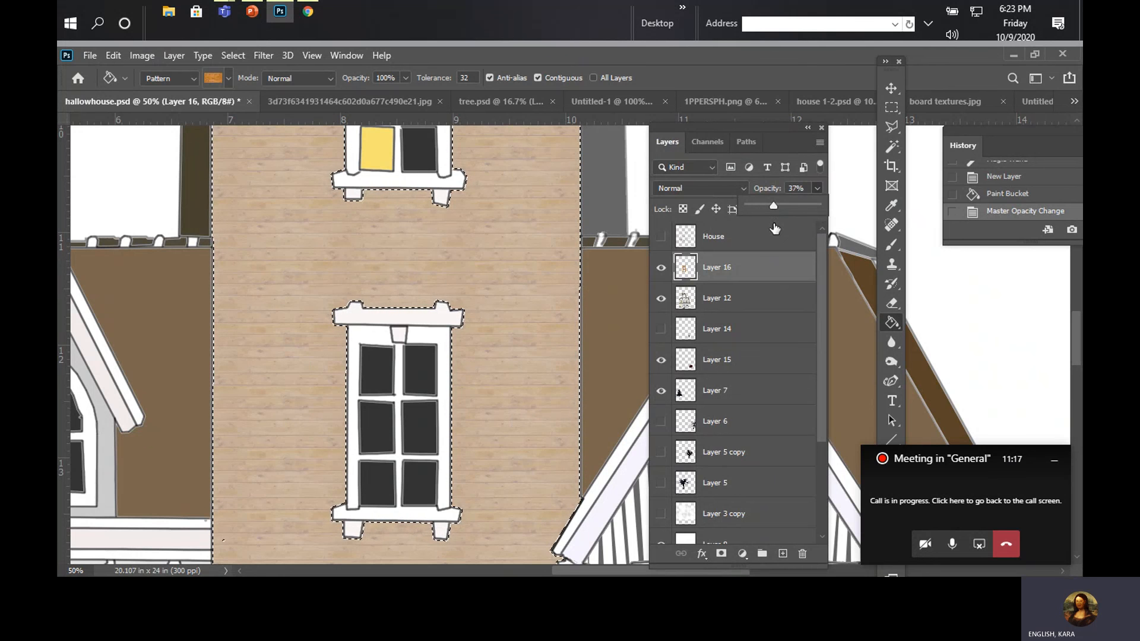
# Step: Try the Darken and Multiply blend modes on the board pattern layer
pyautogui.click(729, 189)
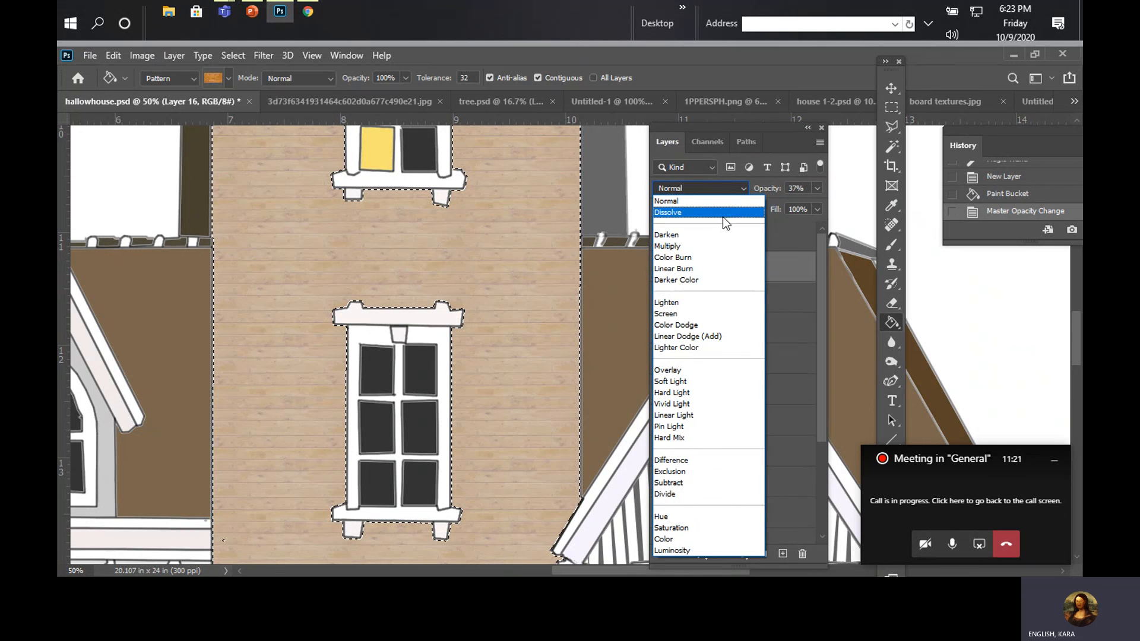
pyautogui.click(713, 234)
pyautogui.click(716, 190)
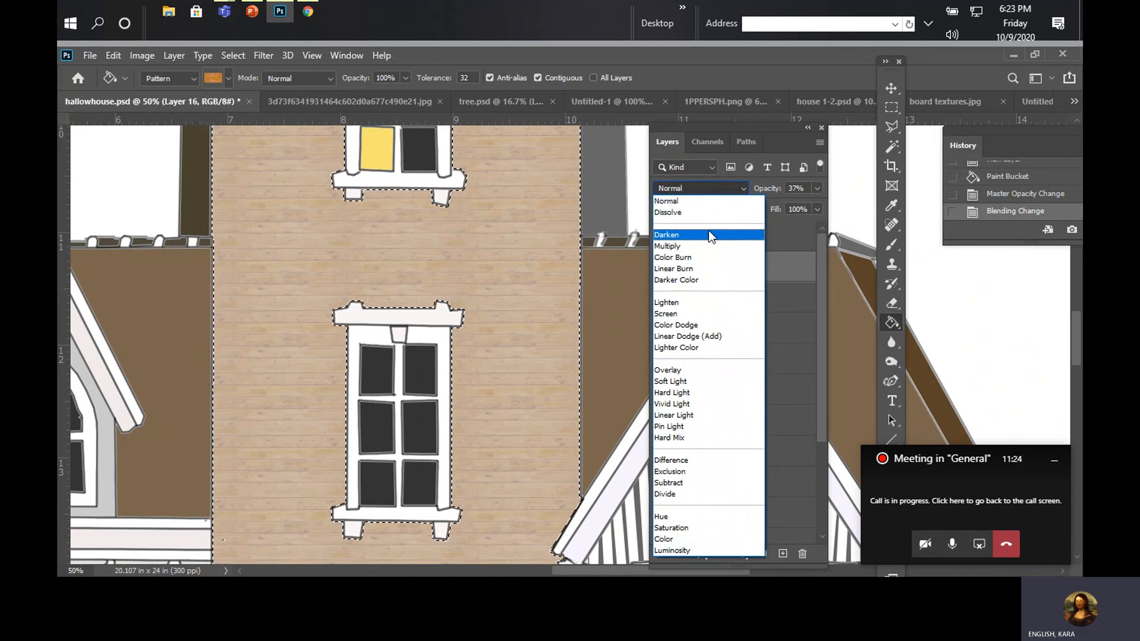
pyautogui.click(708, 245)
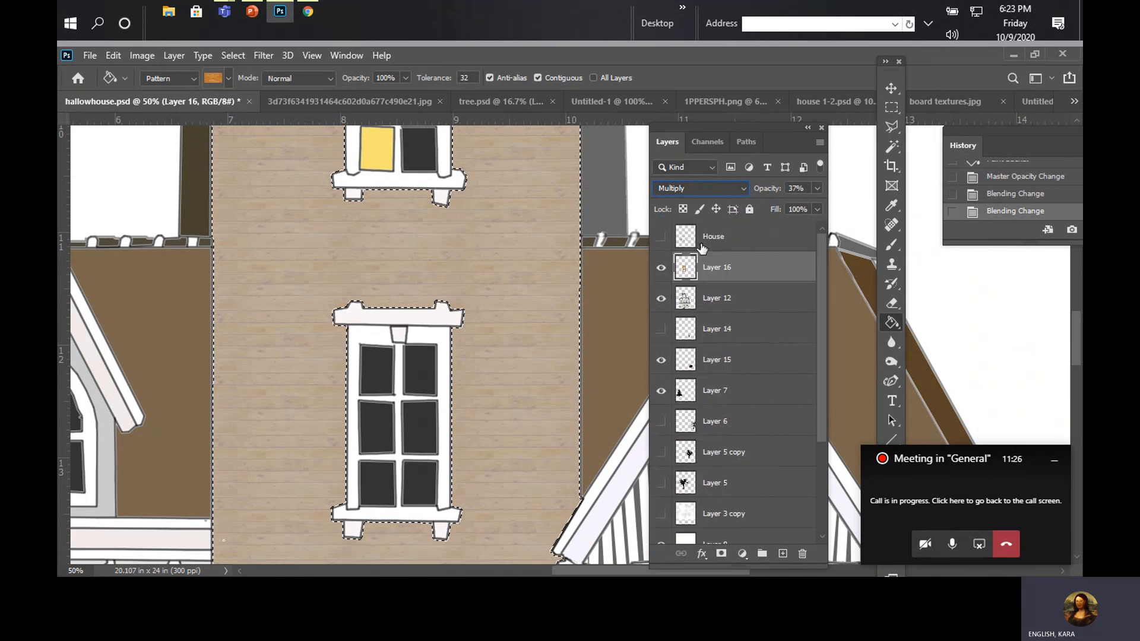
# Step: Set the board pattern layer's opacity to 59% and its blend mode to Luminosity
pyautogui.click(817, 188)
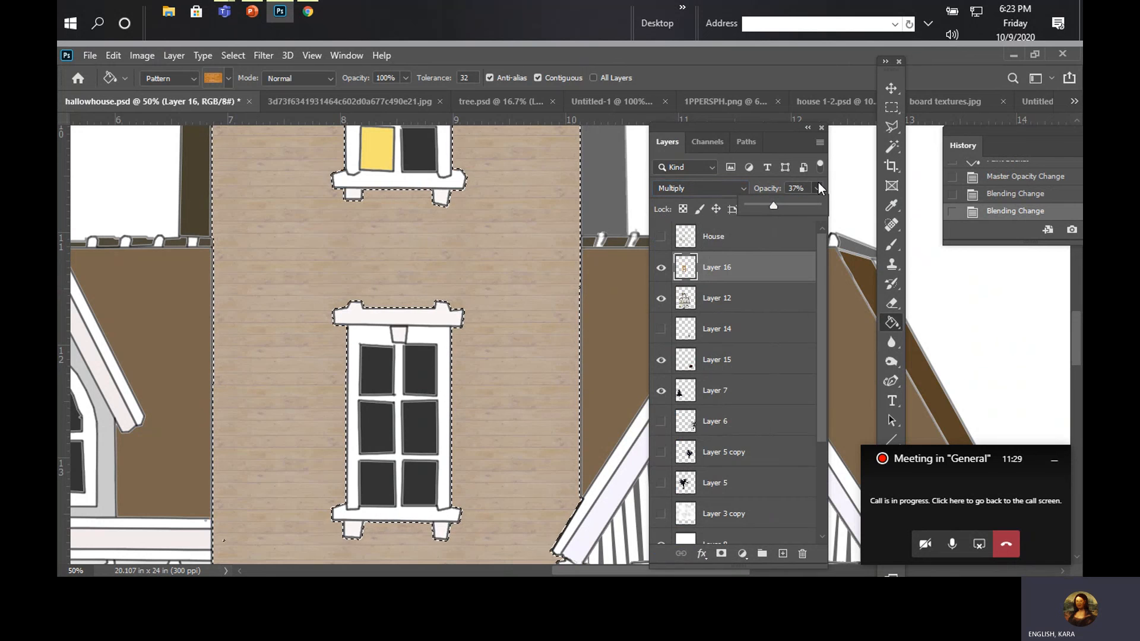
pyautogui.moveTo(780, 212)
pyautogui.mouseDown()
pyautogui.moveTo(811, 214)
pyautogui.moveTo(788, 216)
pyautogui.mouseUp()
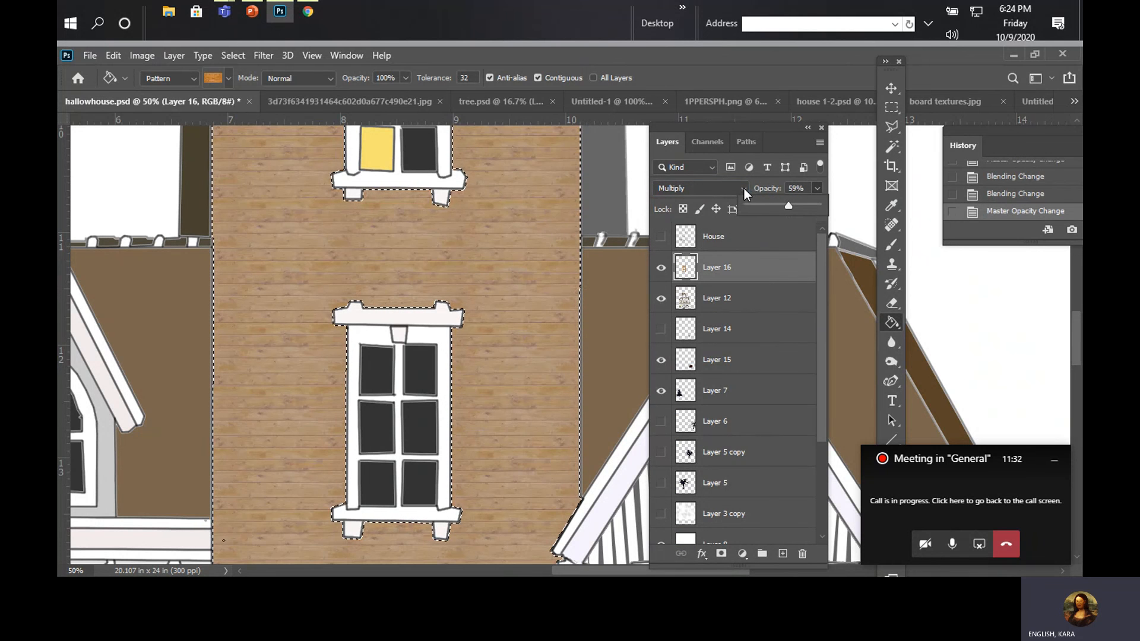
pyautogui.click(743, 188)
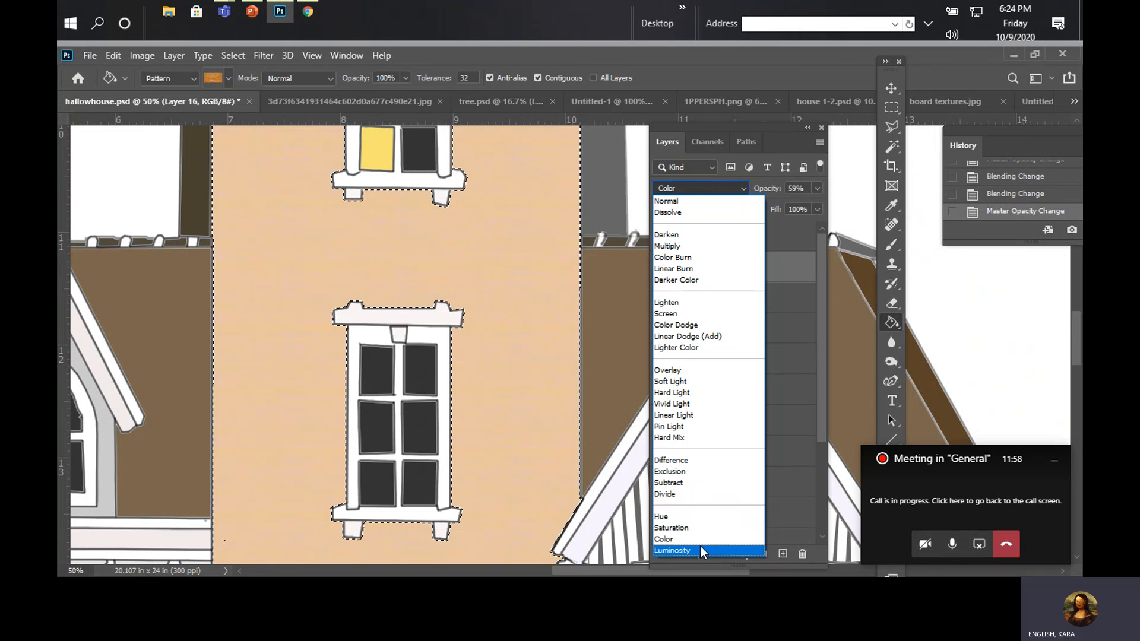
pyautogui.click(700, 548)
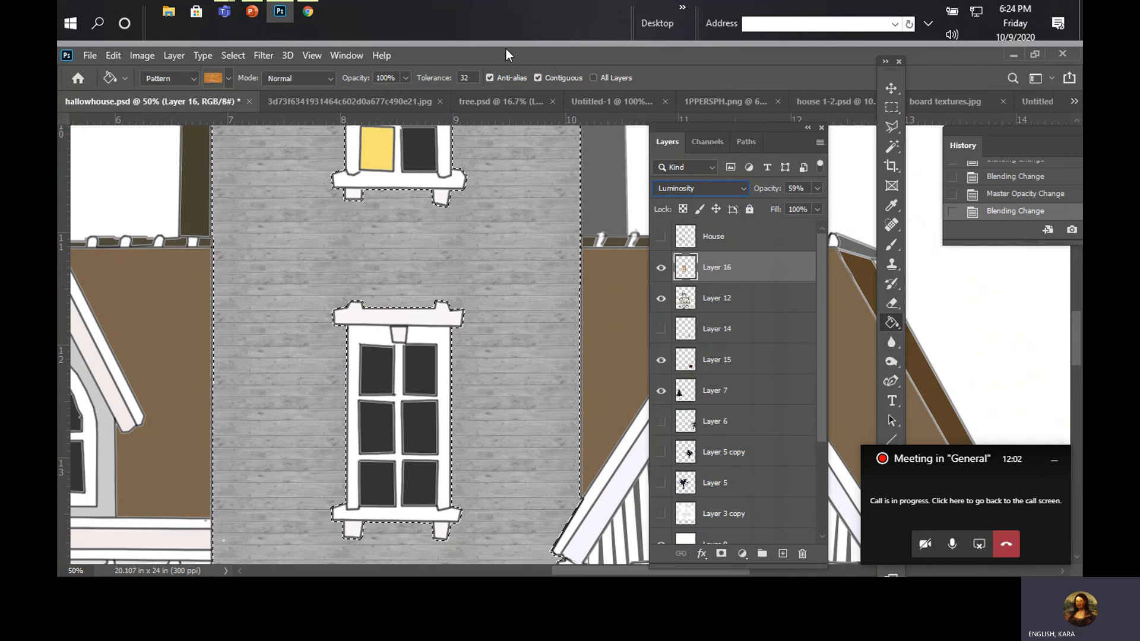
# Step: View the whole textured house, and switch to the original haunted house JPG for comparison
pyautogui.click(316, 58)
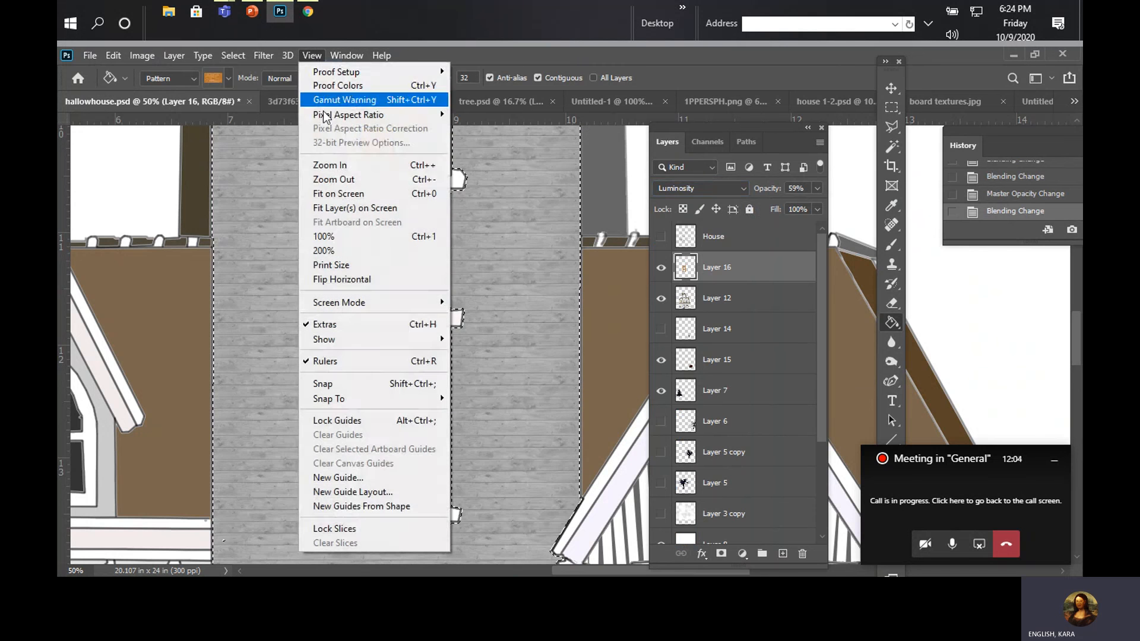
pyautogui.click(329, 193)
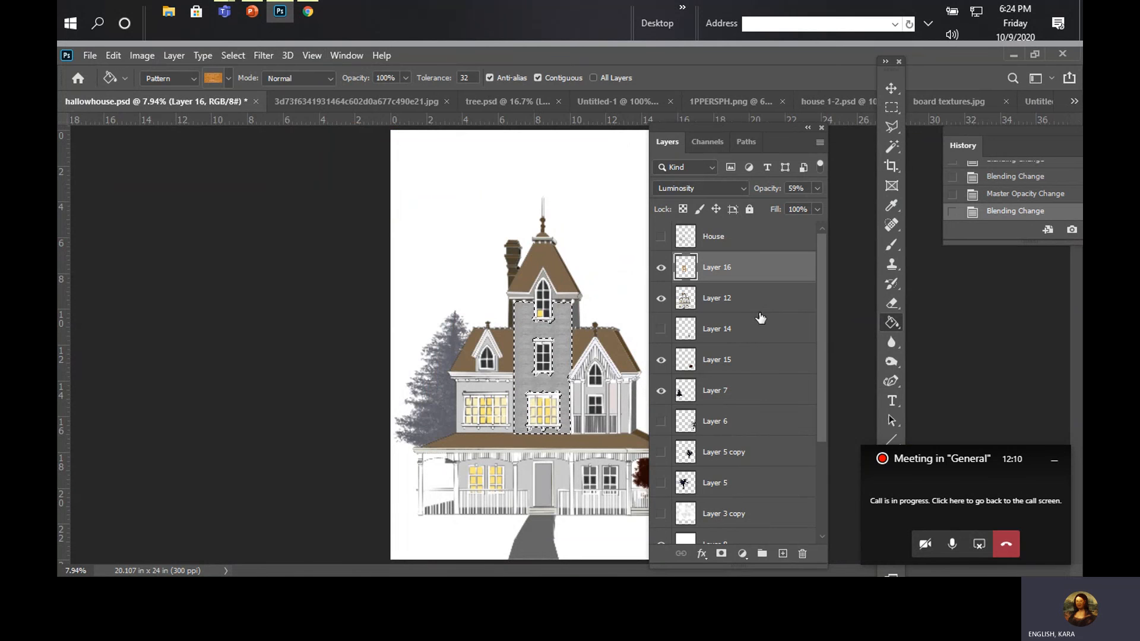
pyautogui.click(399, 100)
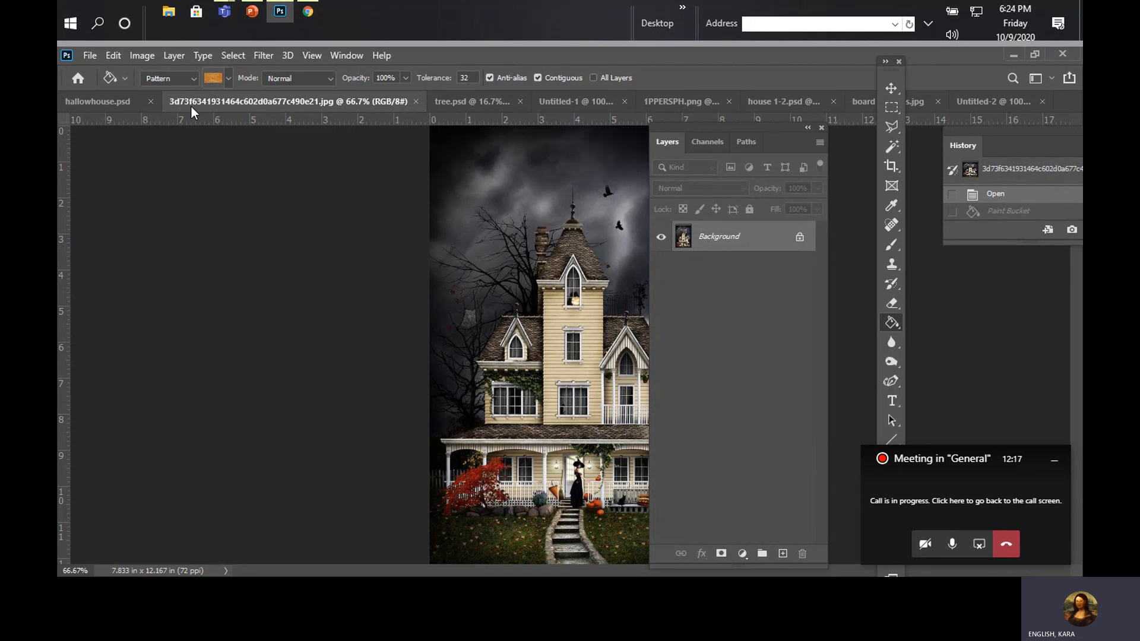
# Step: Return to the hallowhouse.psd document and deselect the tower wall so its board texture can be seen up close without the selection outline
pyautogui.click(109, 101)
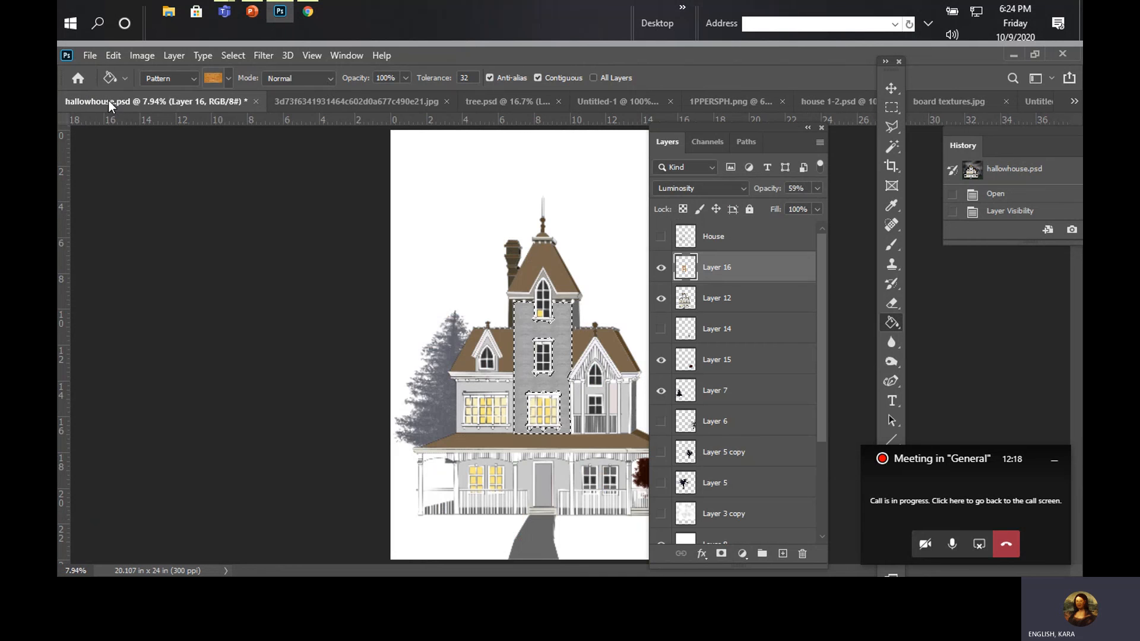
pyautogui.click(312, 55)
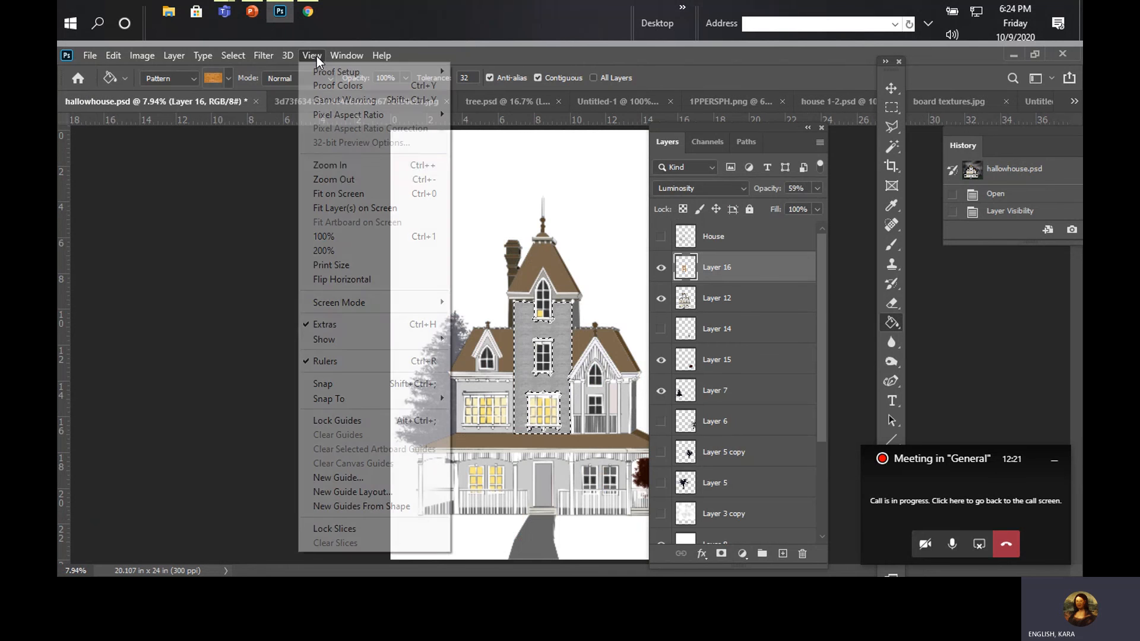
pyautogui.click(335, 172)
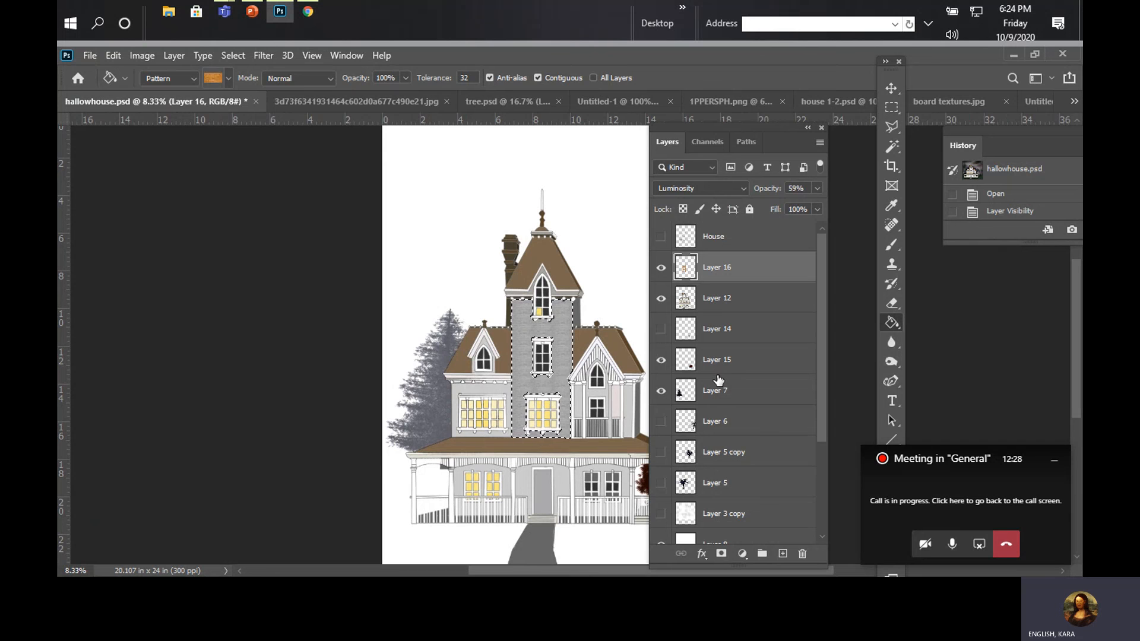
pyautogui.click(313, 55)
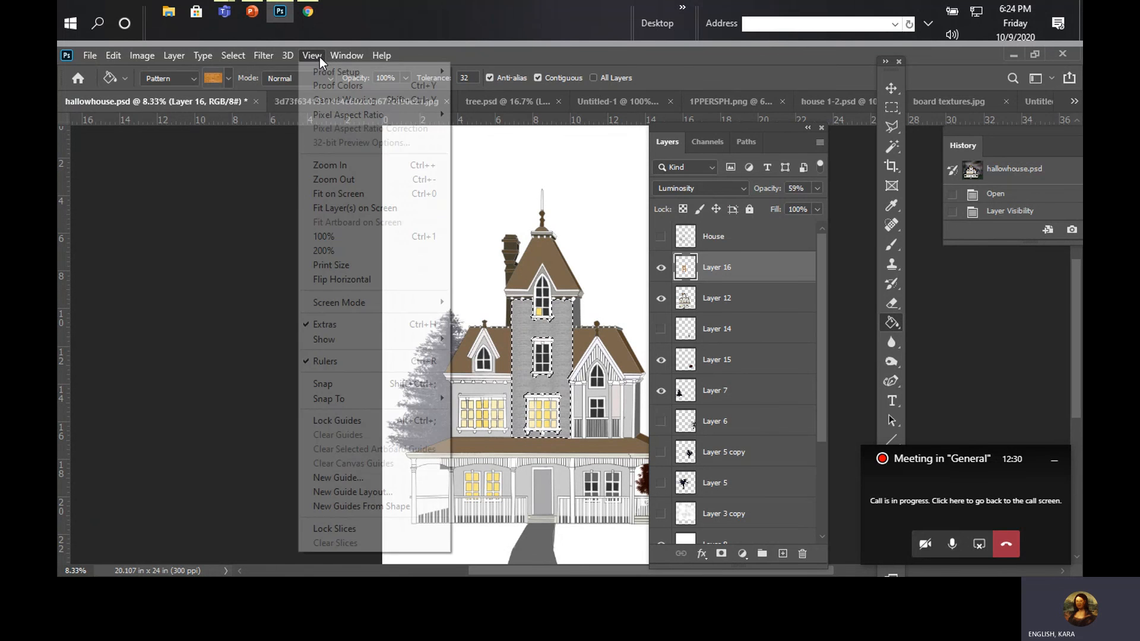
pyautogui.click(346, 164)
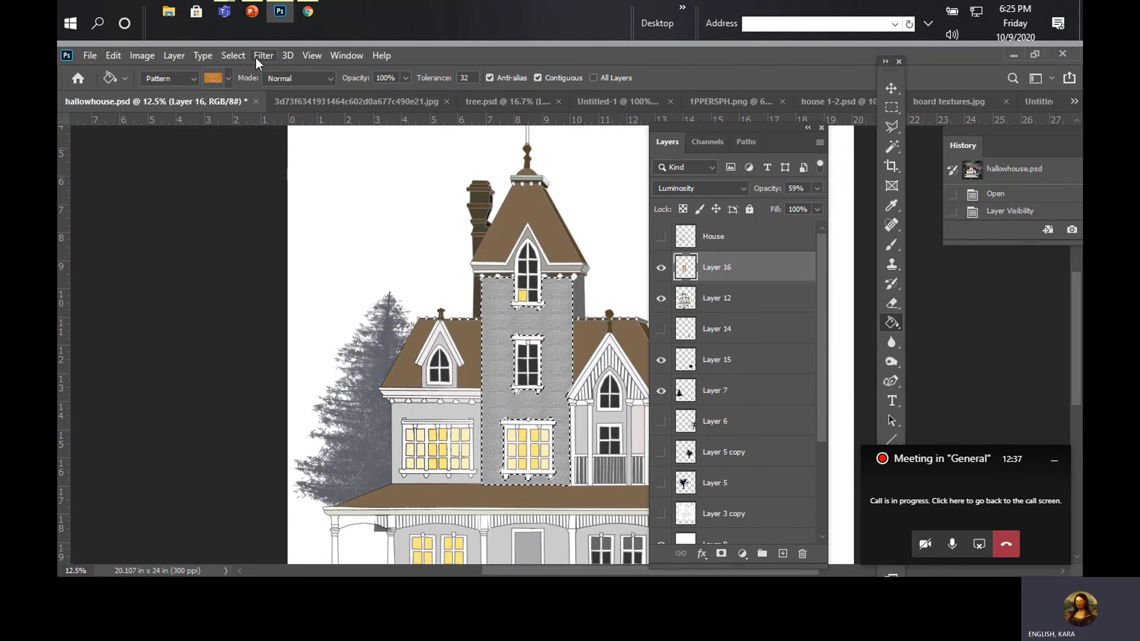
pyautogui.click(306, 62)
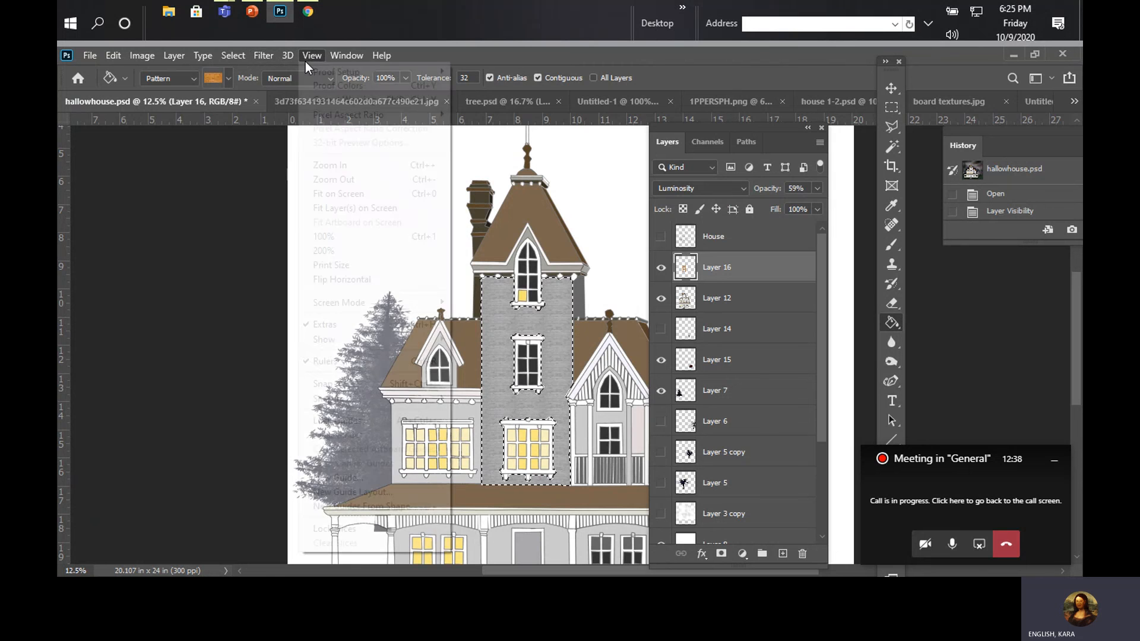
pyautogui.click(322, 168)
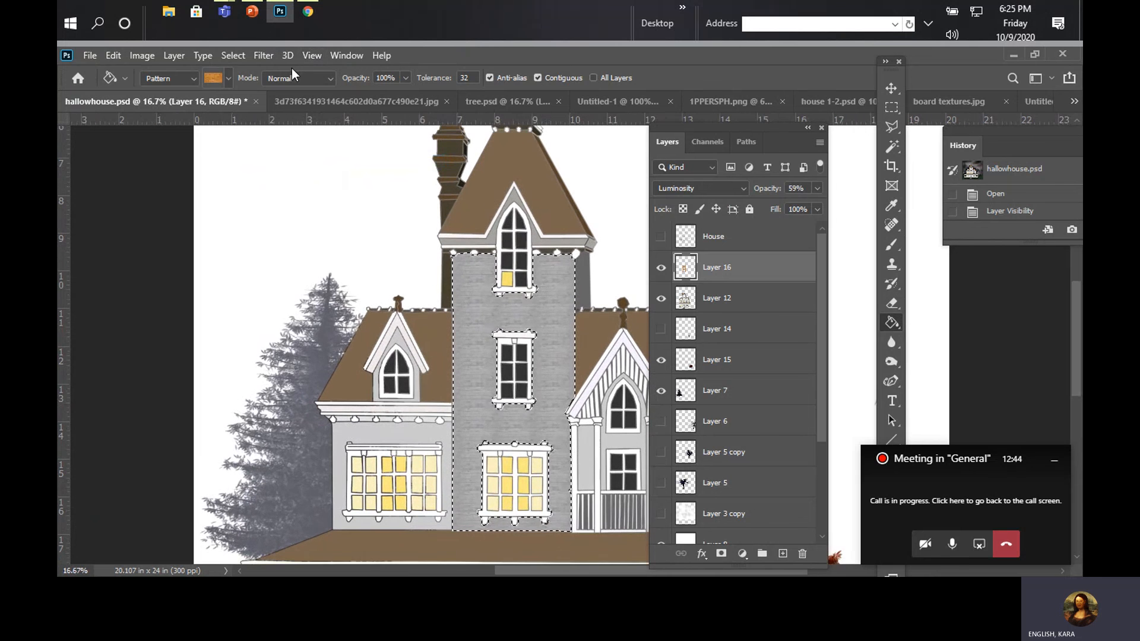
pyautogui.click(242, 53)
pyautogui.click(245, 86)
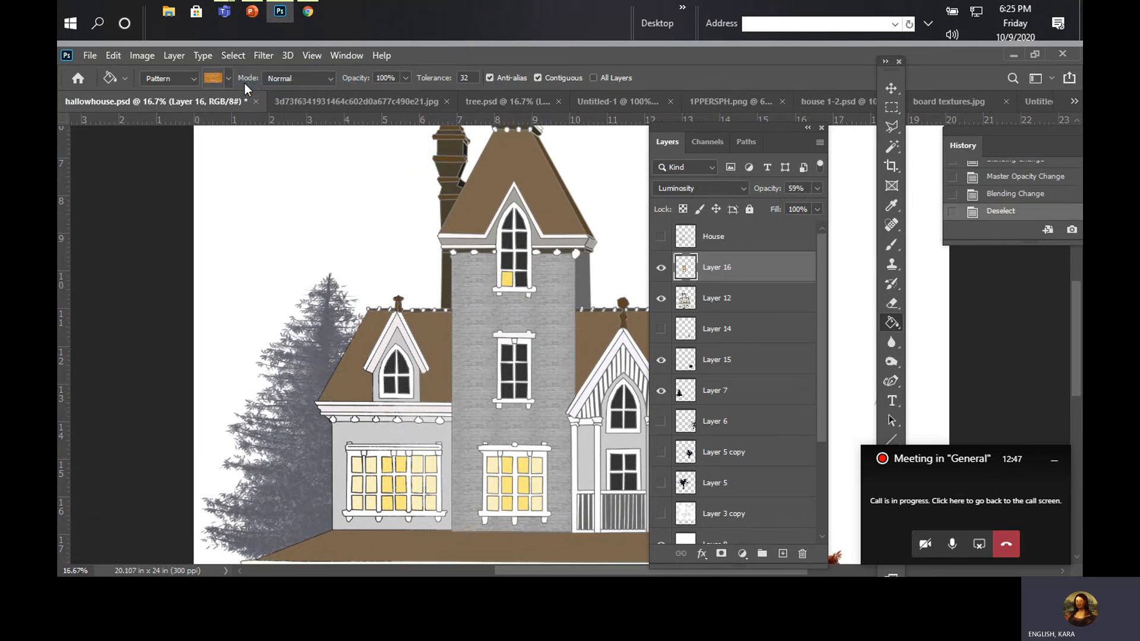